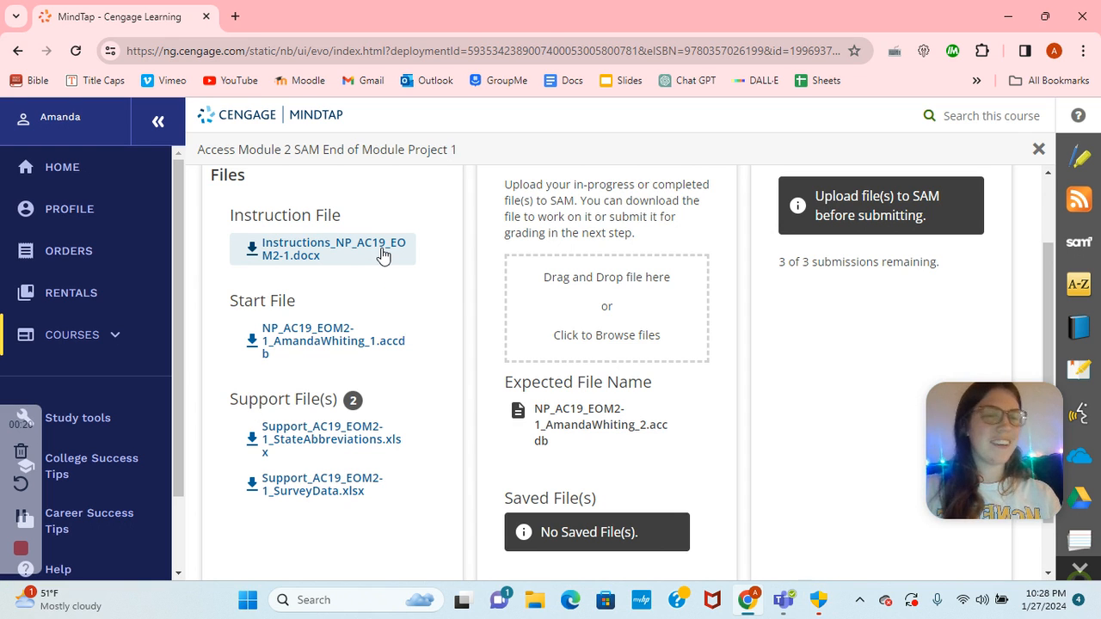
# - Download all the instruction, start and support files for Access Module 2 SAM End of Module Project 1
pyautogui.scroll(1, 442, 290)
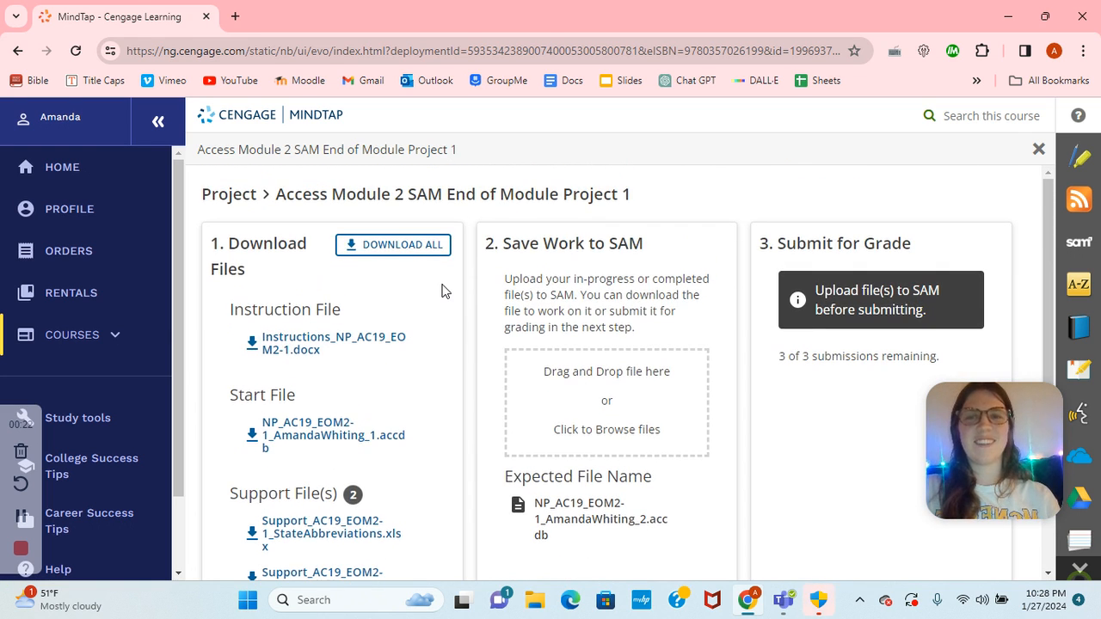
pyautogui.click(402, 247)
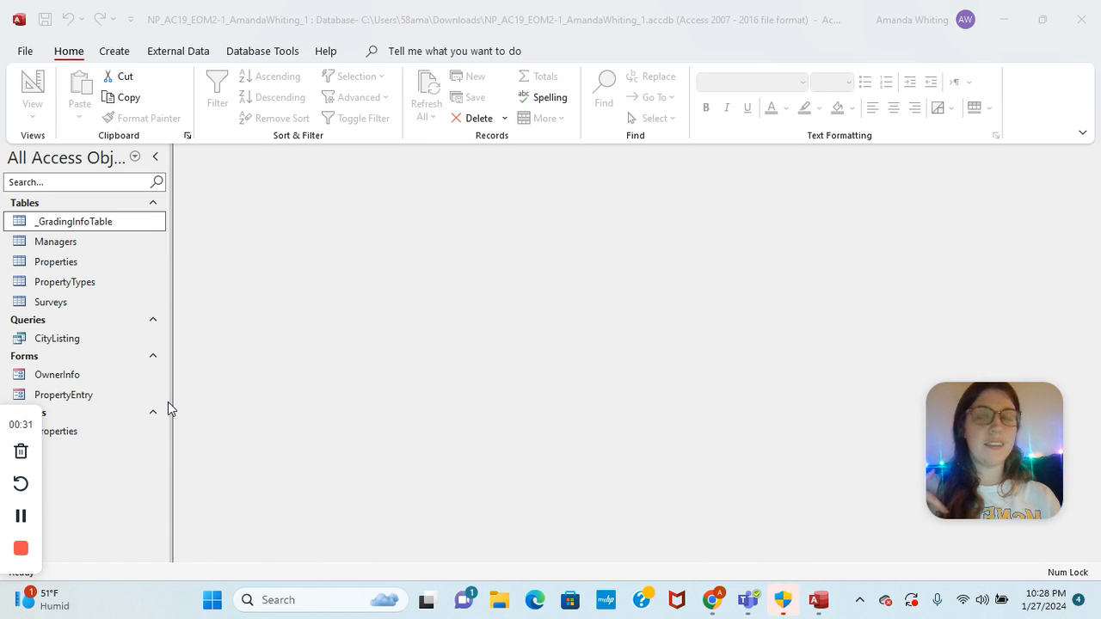
# - Save a copy of the database in the default Access Database format, changing the file name's final number to 2
pyautogui.click(25, 55)
pyautogui.click(26, 53)
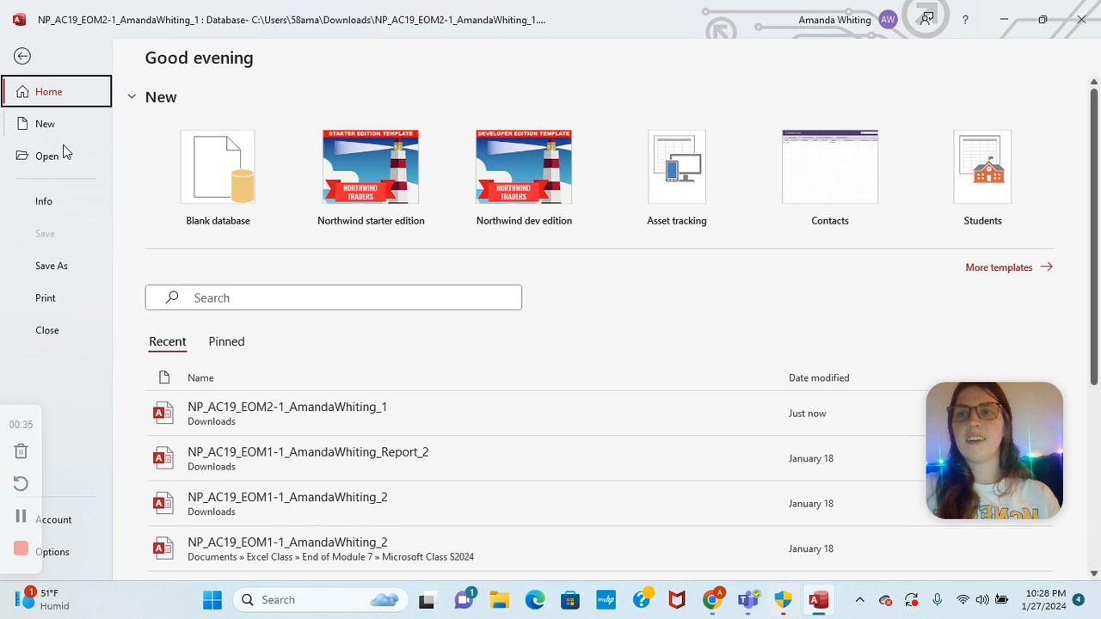
pyautogui.click(52, 263)
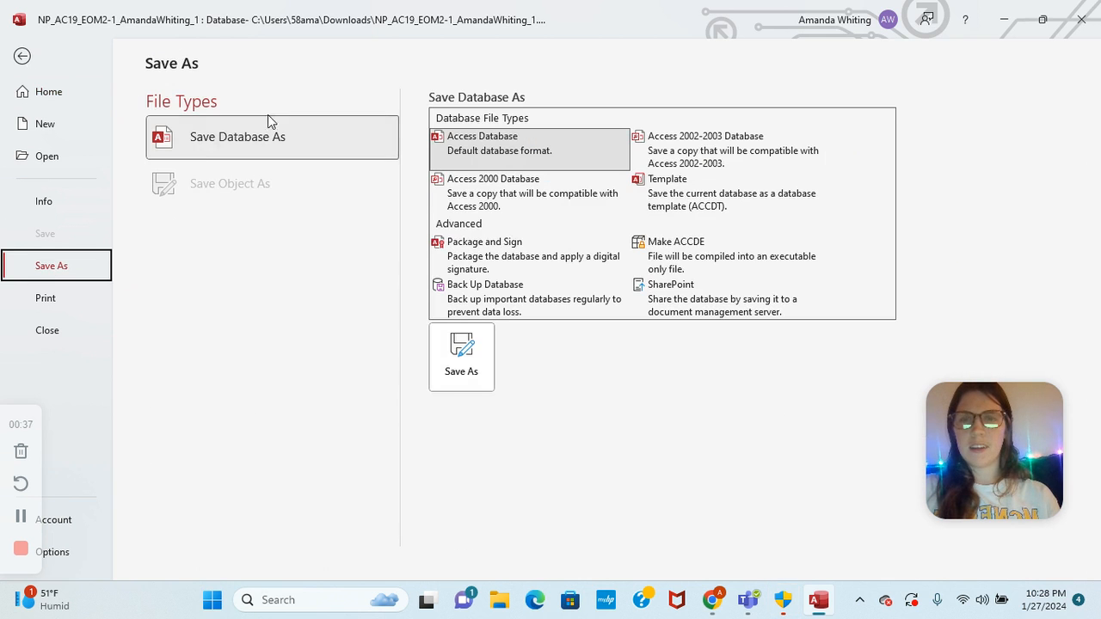
pyautogui.click(474, 384)
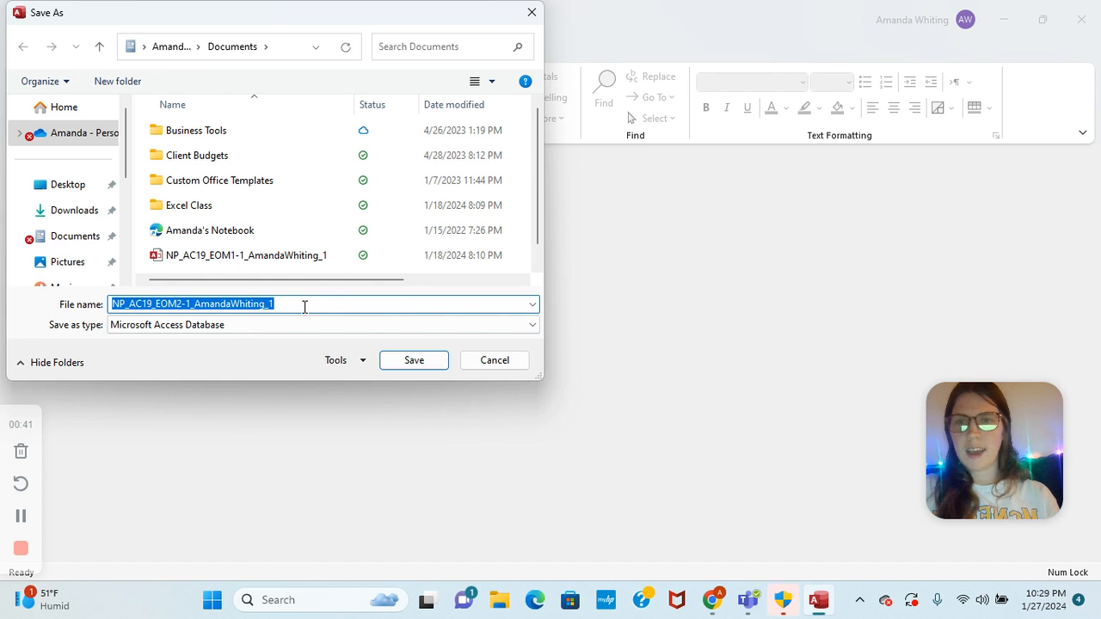
pyautogui.click(304, 306)
pyautogui.write('2')
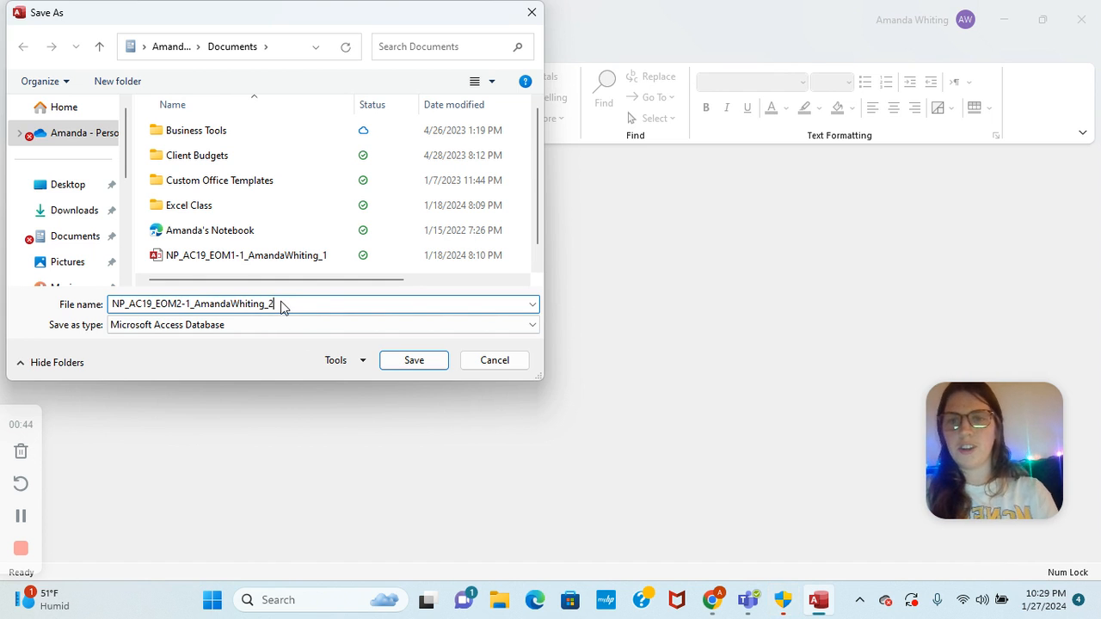
pyautogui.click(414, 360)
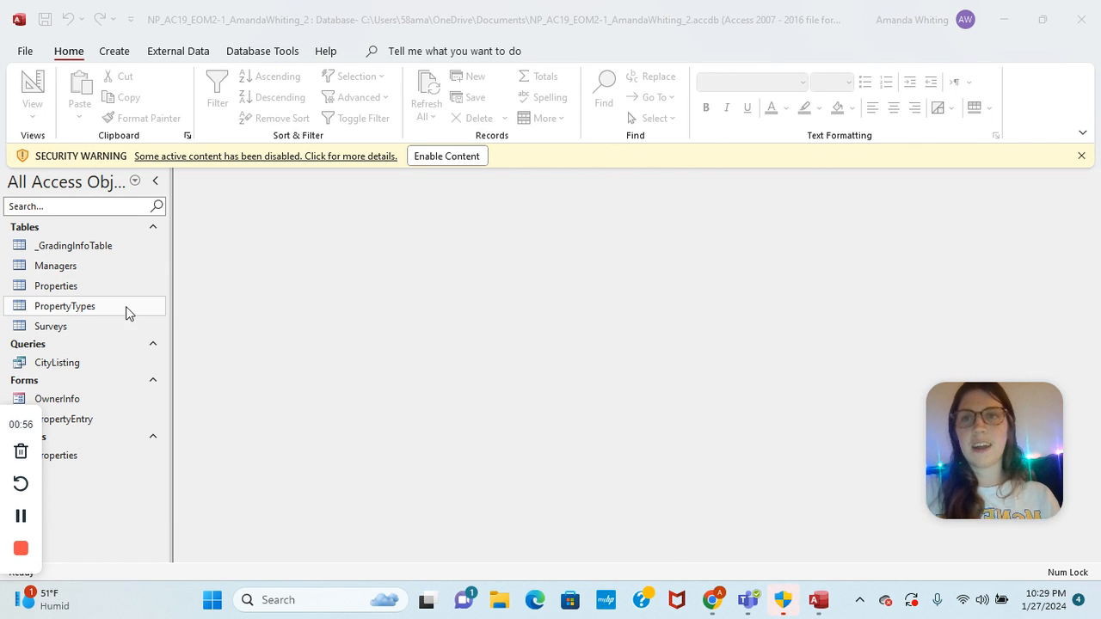
# - Start importing an Excel file and set it to append a copy of the records to the Surveys table
pyautogui.click(182, 55)
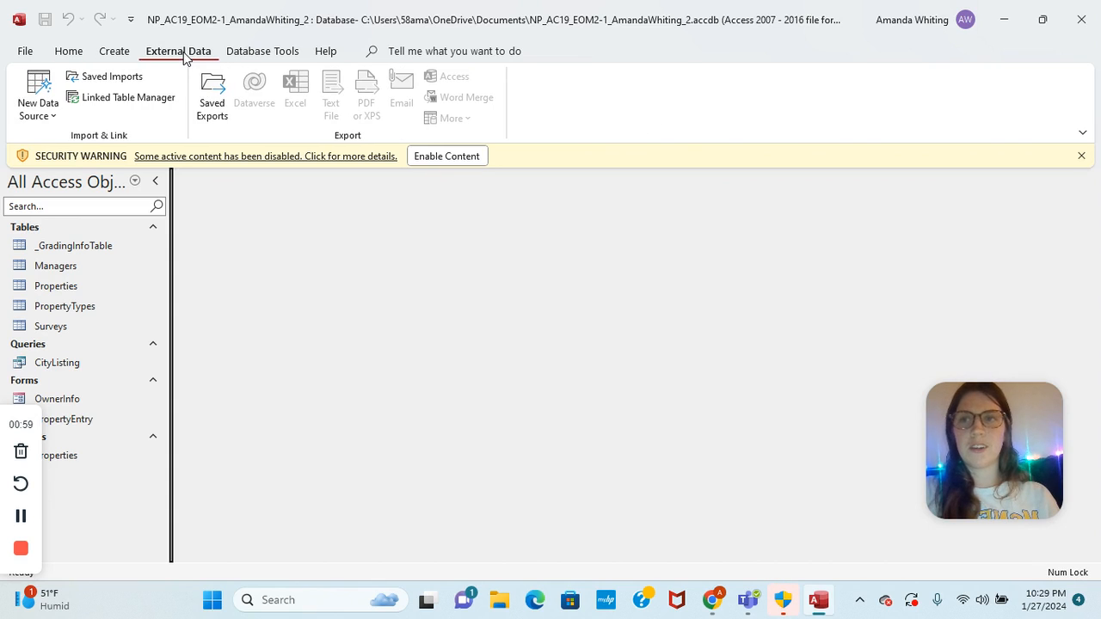
pyautogui.click(45, 115)
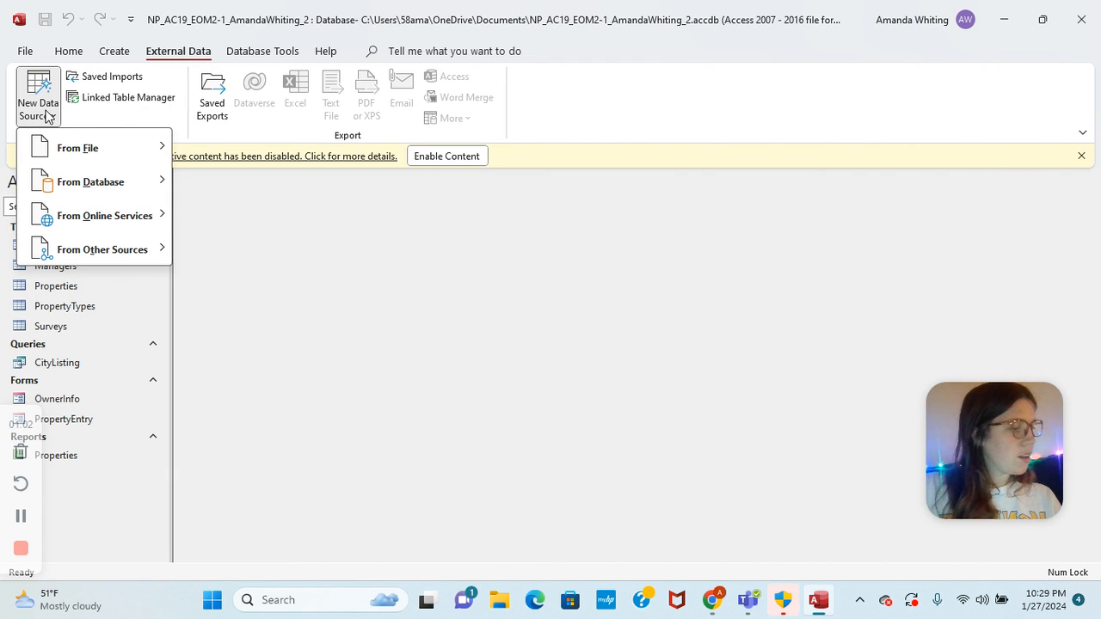
pyautogui.moveTo(73, 153)
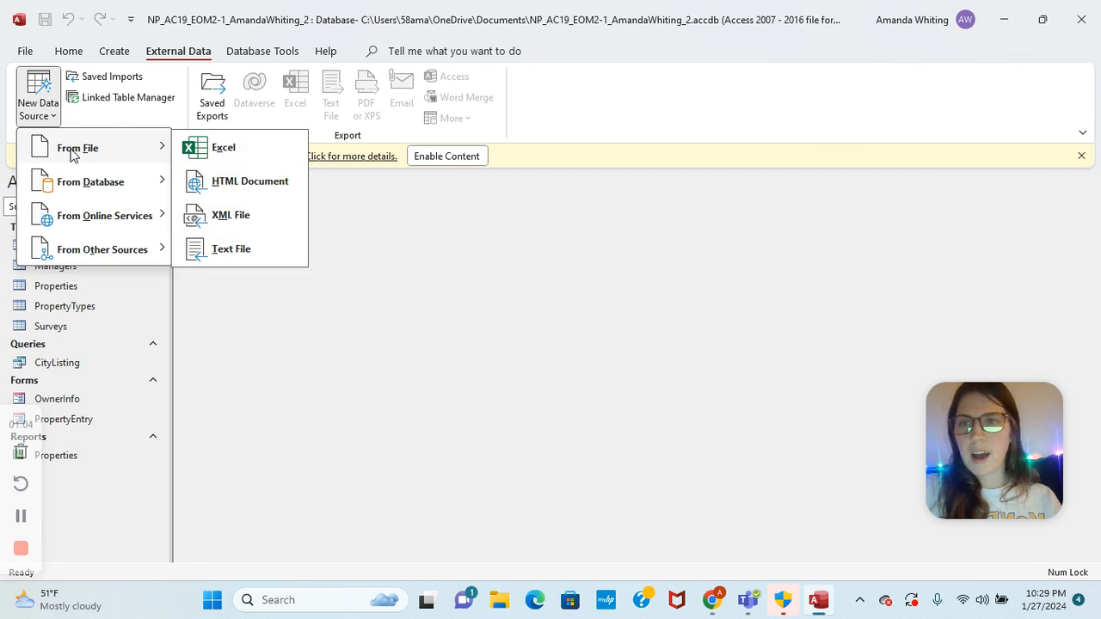
pyautogui.click(210, 150)
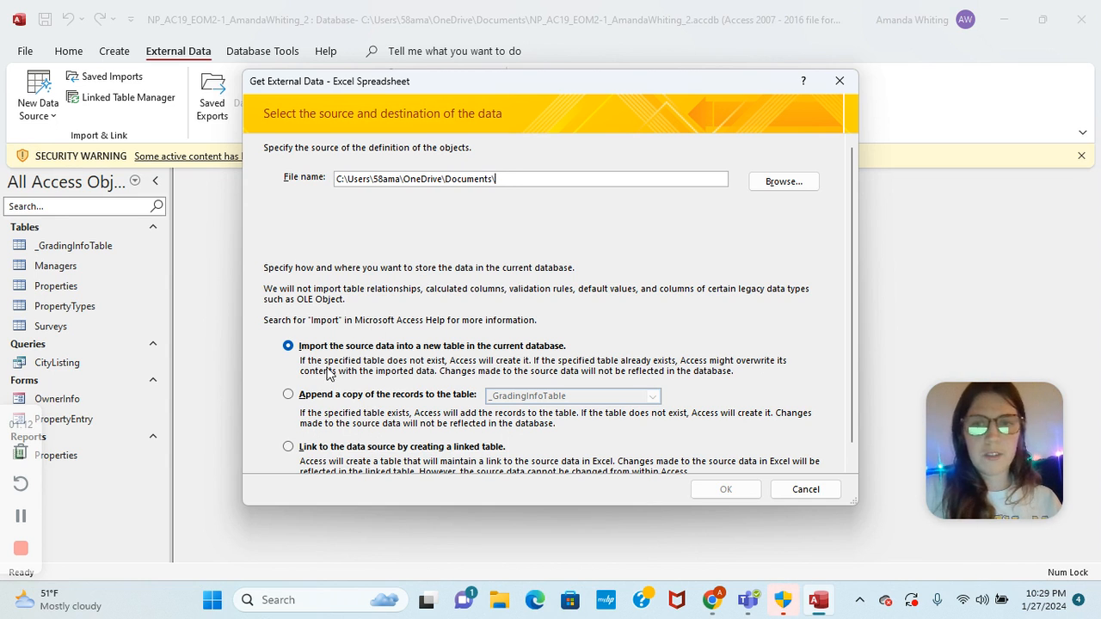
pyautogui.click(288, 395)
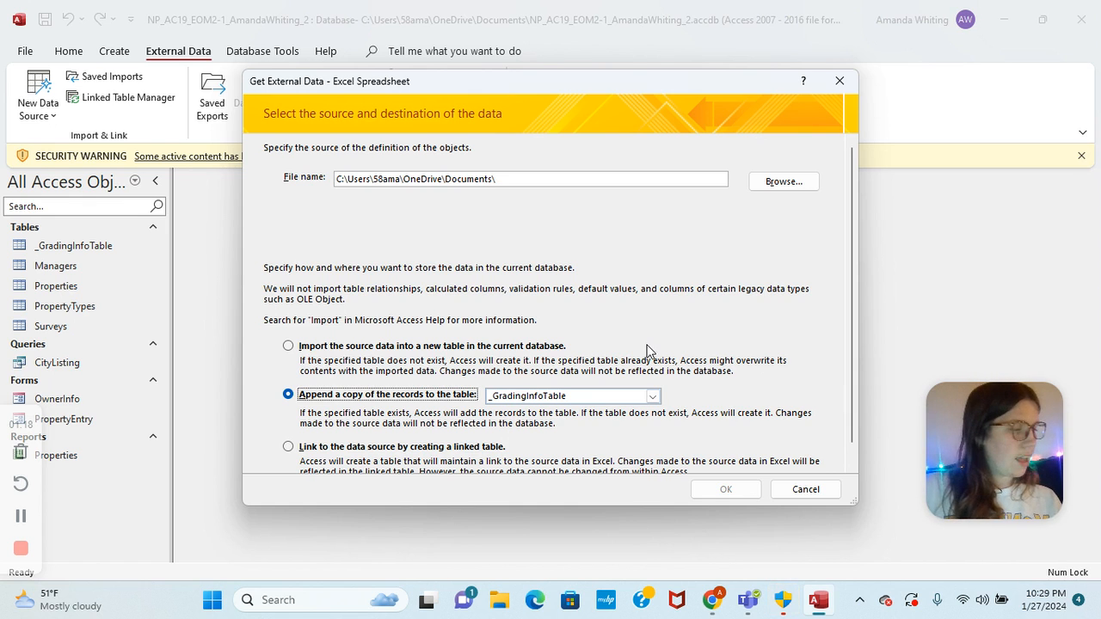
pyautogui.click(653, 395)
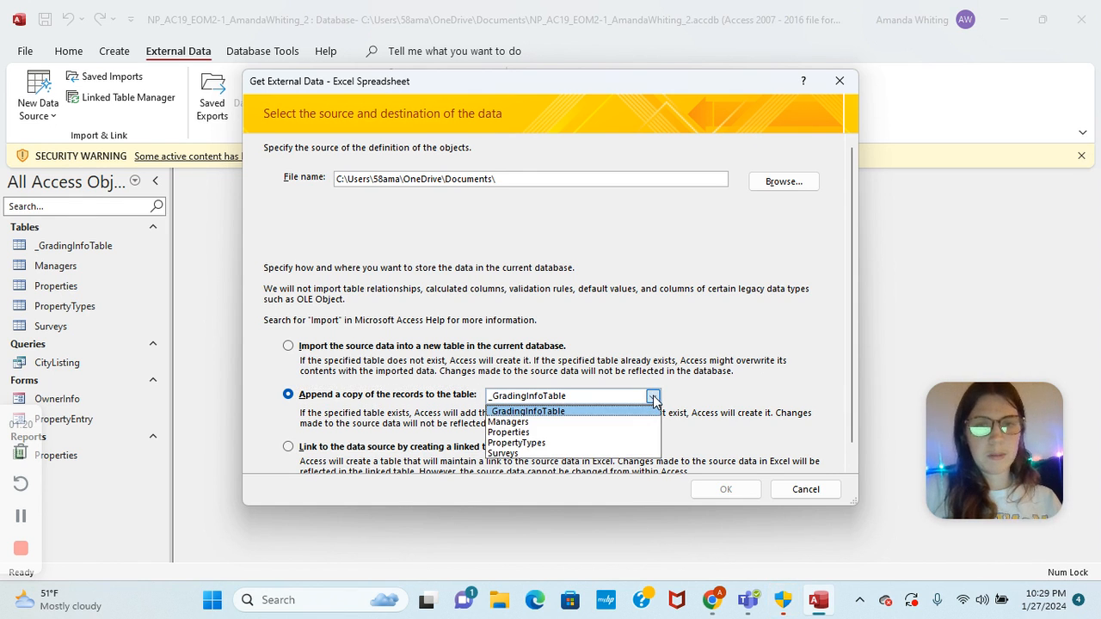
pyautogui.click(527, 454)
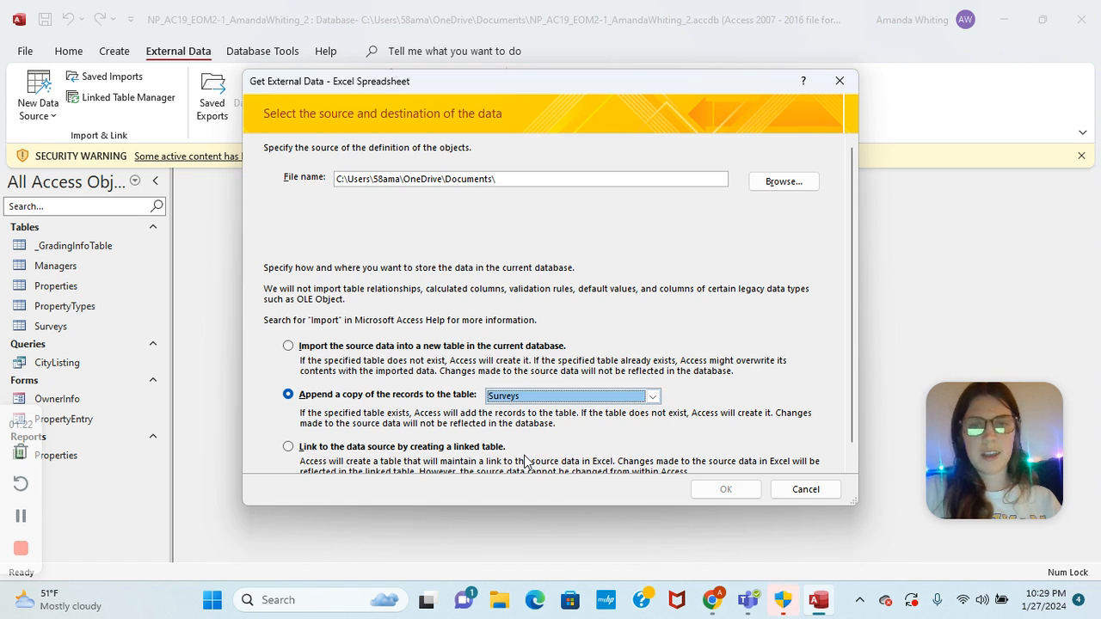
# - Choose Support_AC19_EOM2-1_SurveyData from the Downloads folder as the import's source file
pyautogui.click(785, 183)
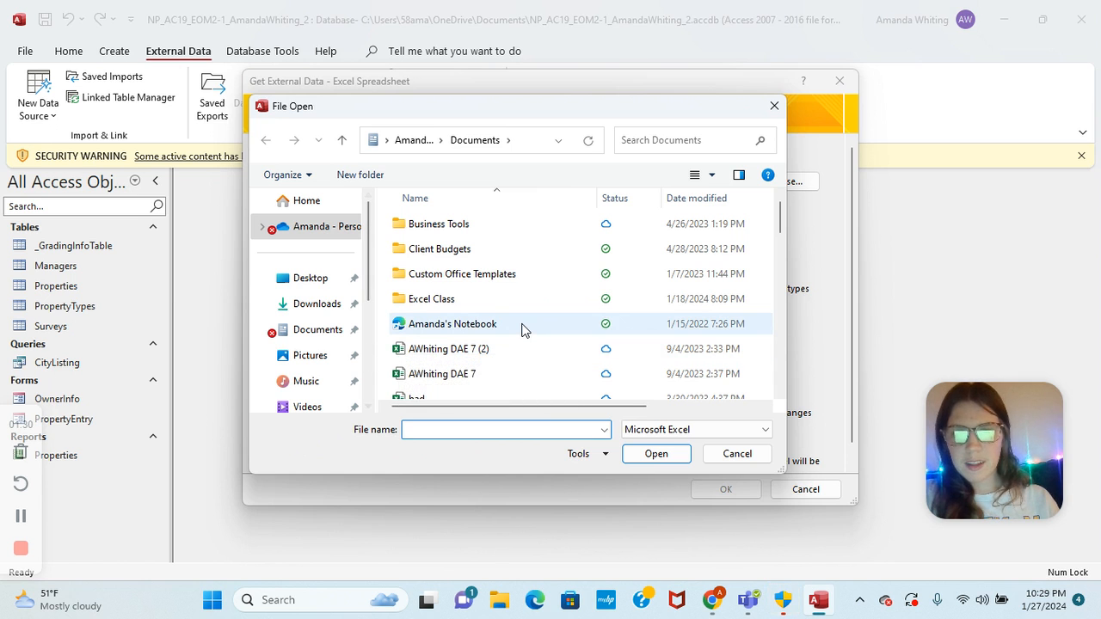
pyautogui.scroll(-10, 522, 330)
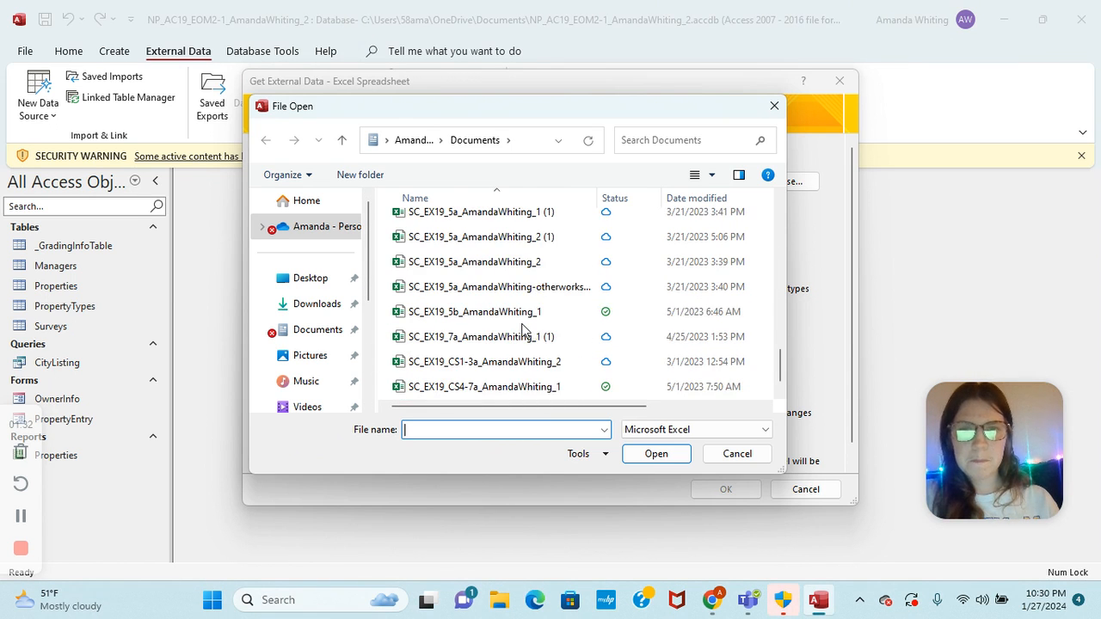
pyautogui.scroll(-1, 522, 331)
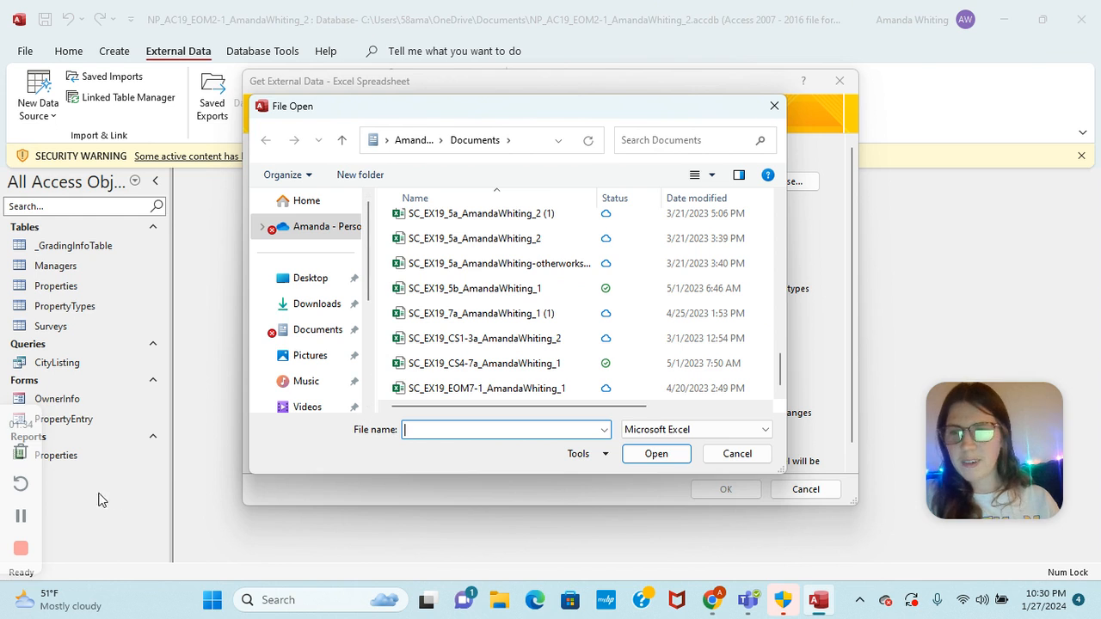
pyautogui.click(21, 520)
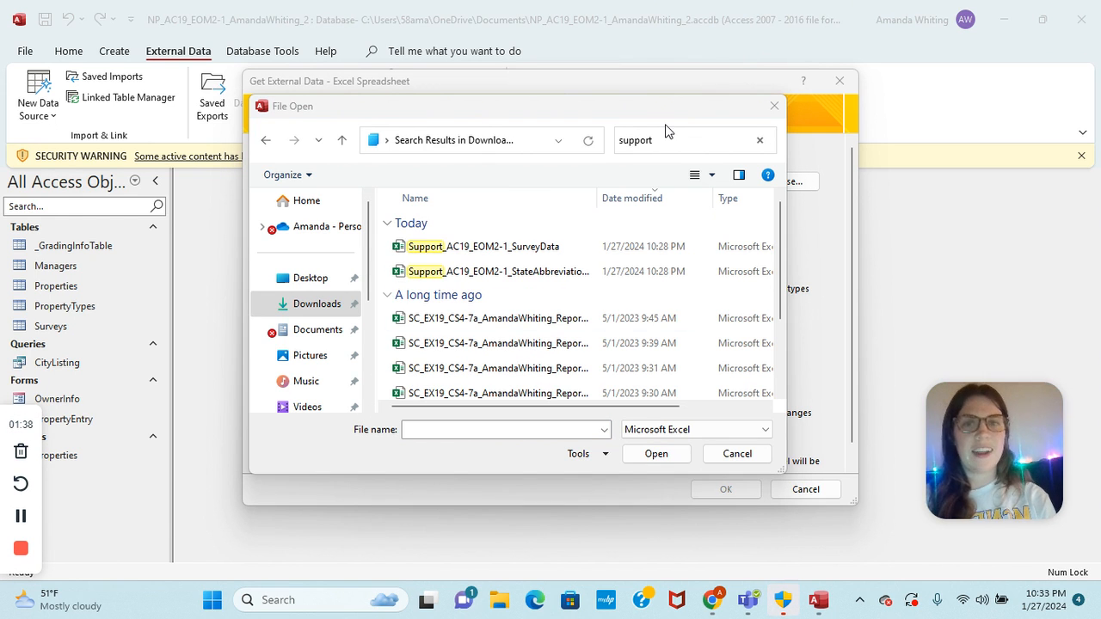
pyautogui.click(544, 248)
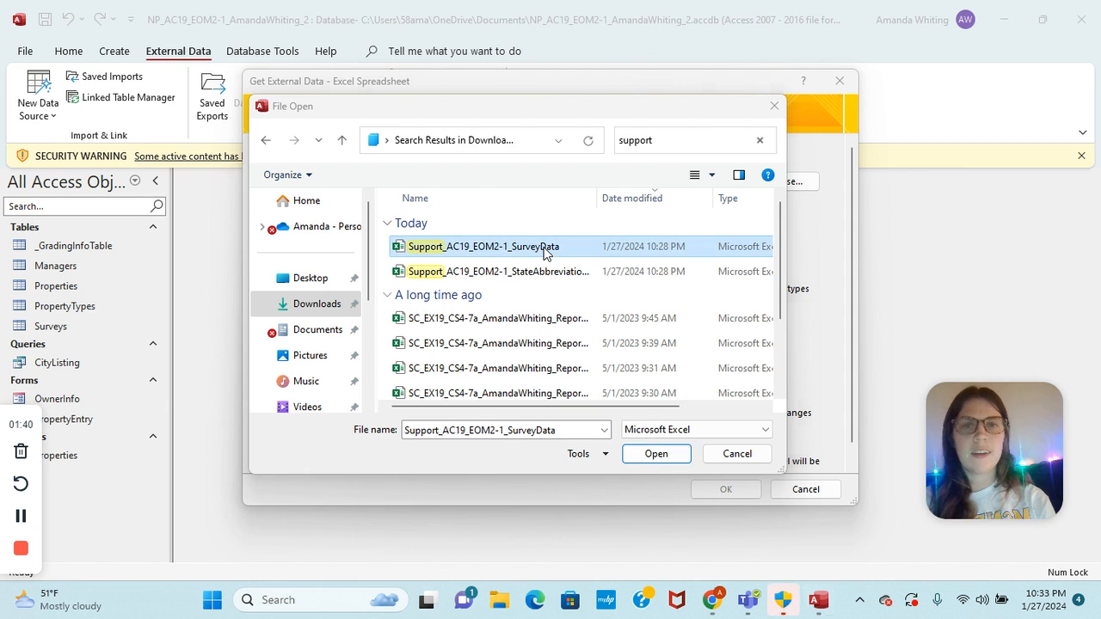
pyautogui.click(654, 455)
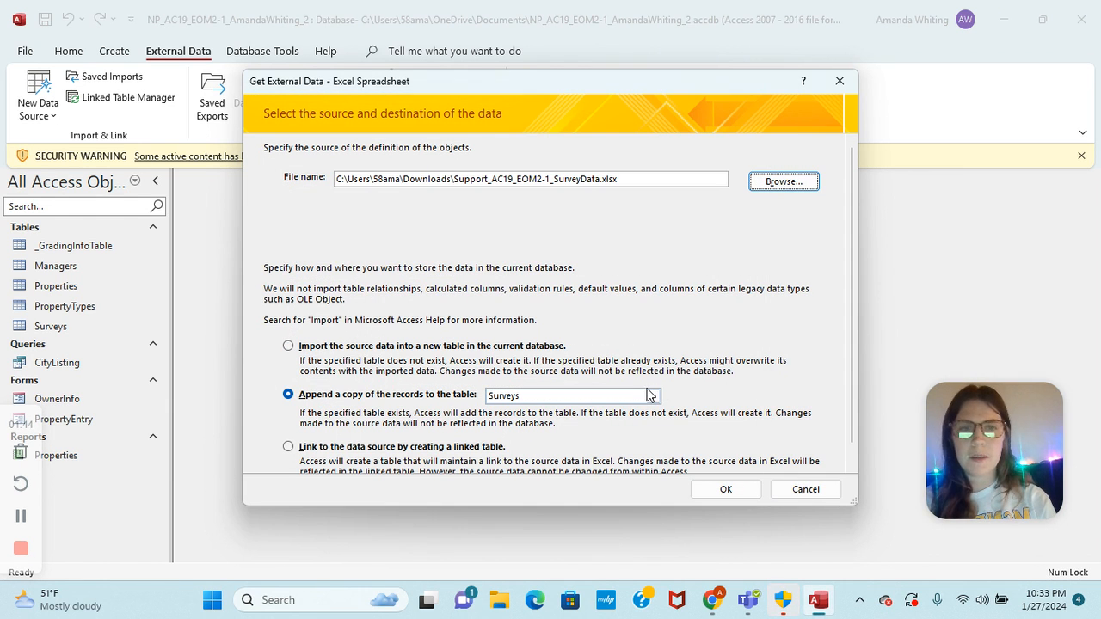
# - Complete the spreadsheet import into the Surveys table without table analysis and without saving the import steps
pyautogui.click(725, 489)
pyautogui.click(714, 462)
pyautogui.click(714, 460)
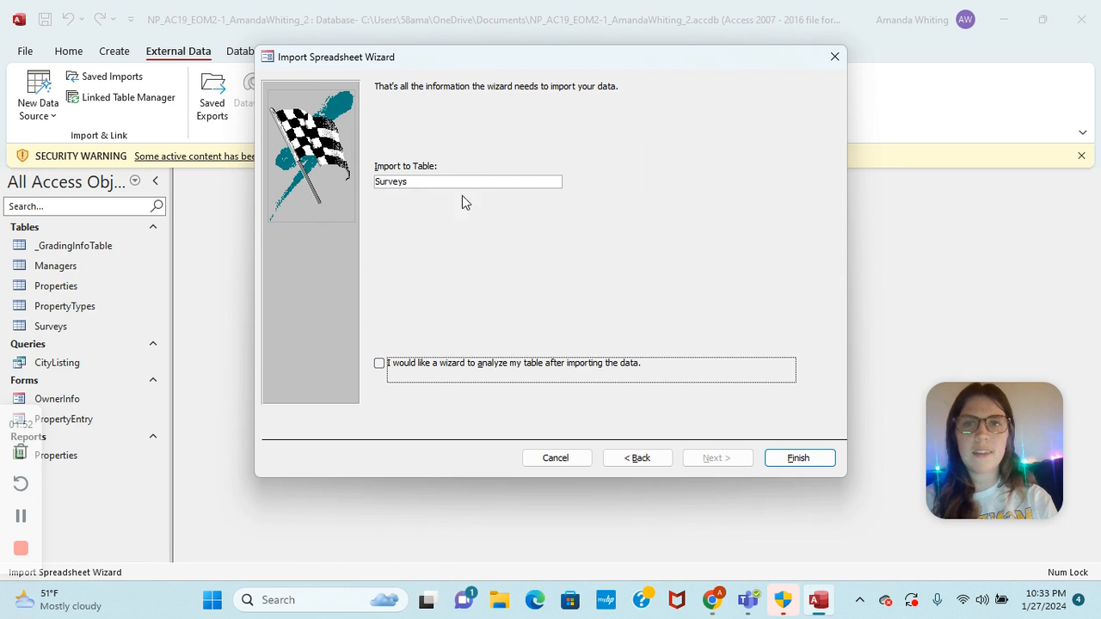
pyautogui.click(798, 458)
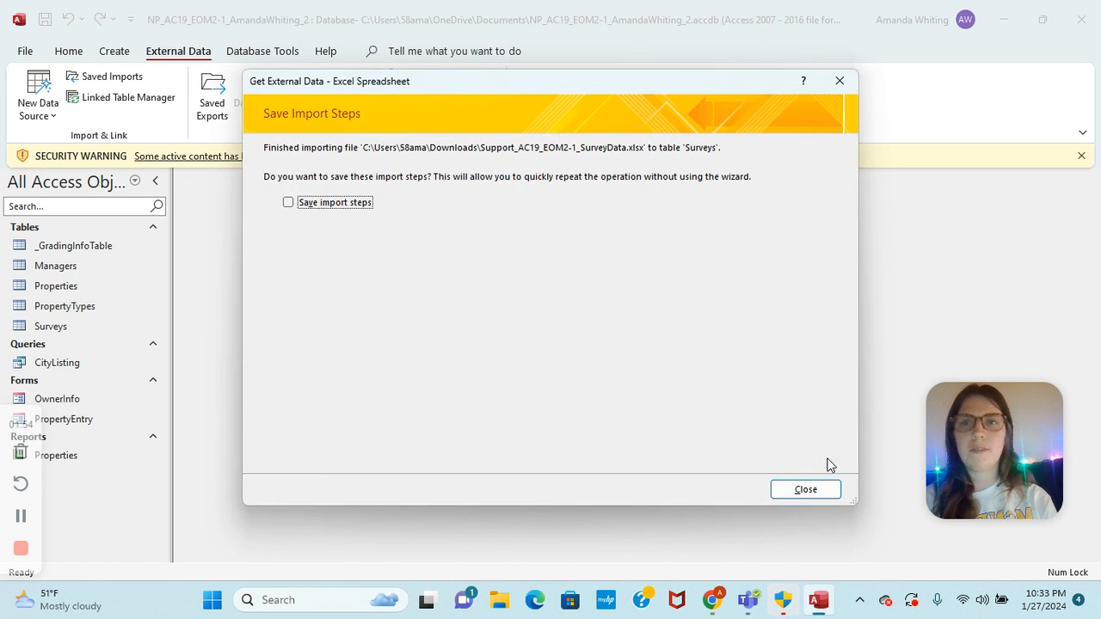
pyautogui.click(805, 490)
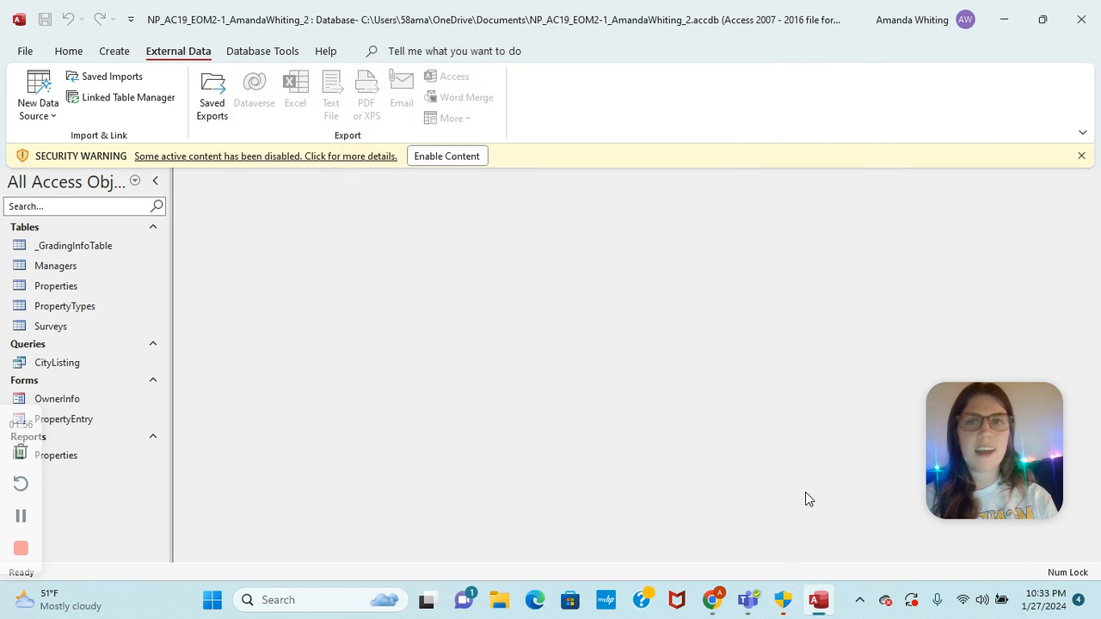
# - Open the Surveys table to check the imported survey records and close it again
pyautogui.click(71, 330)
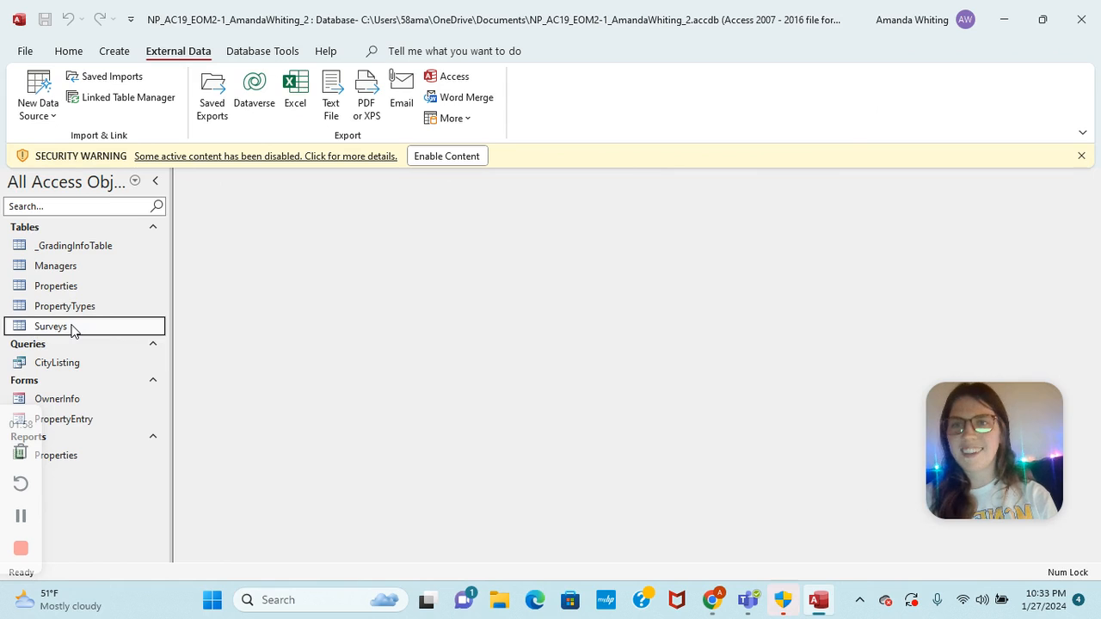
pyautogui.doubleClick(71, 328)
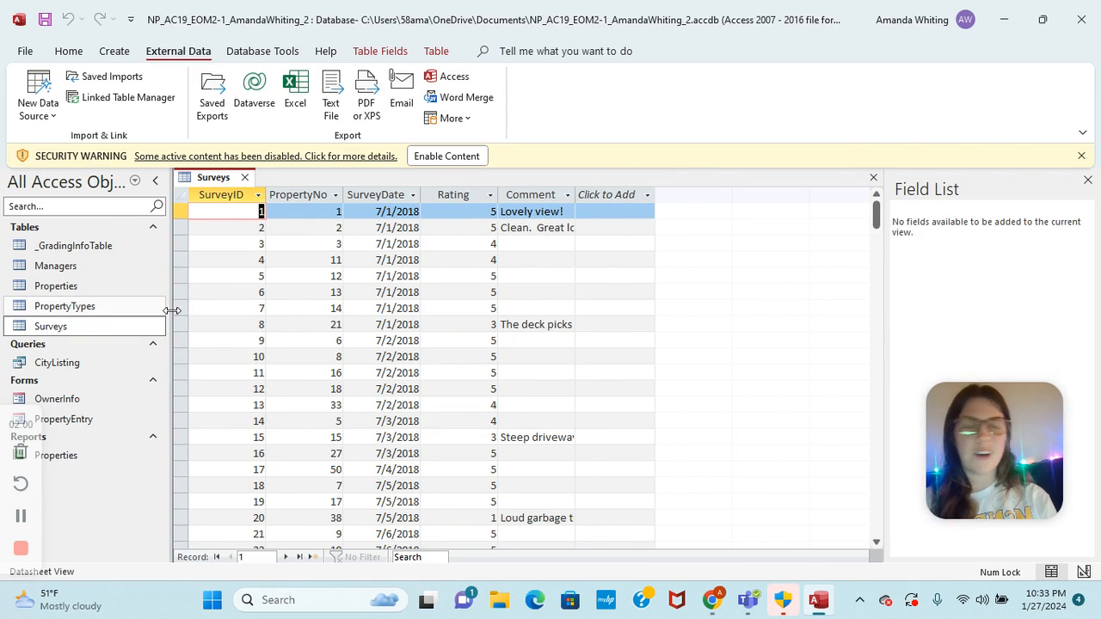
pyautogui.rightClick(213, 179)
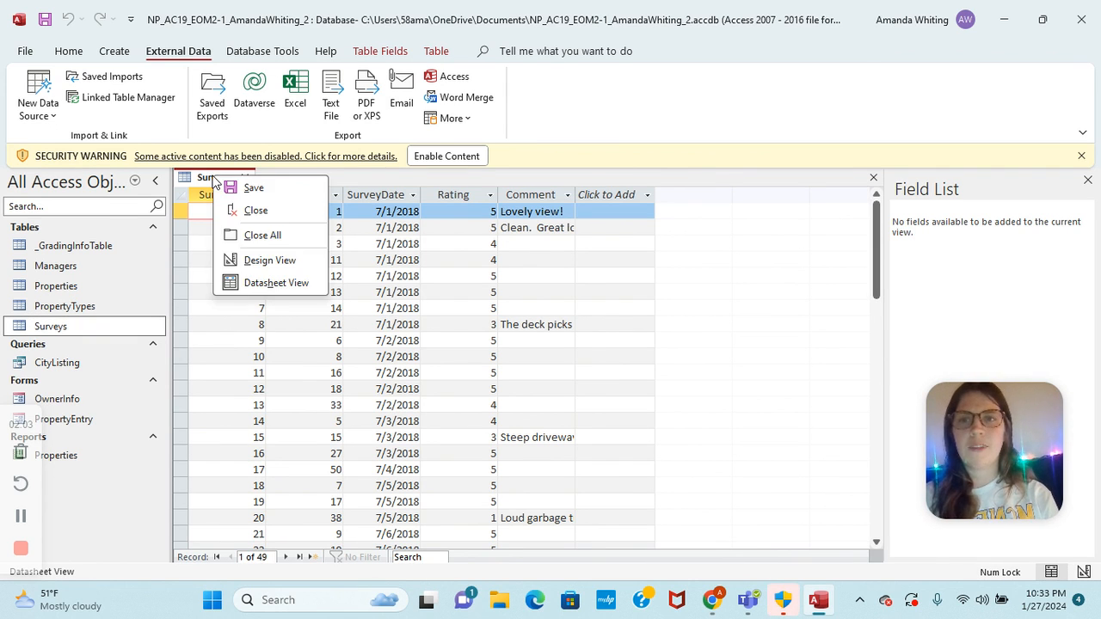
pyautogui.click(252, 214)
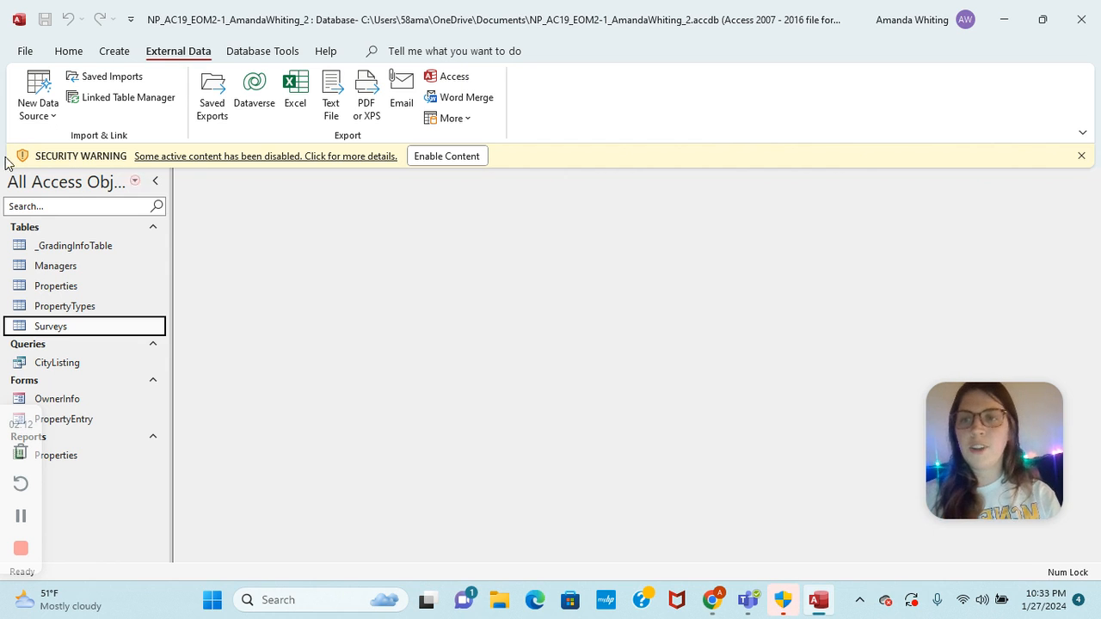
# - Start an Excel import into a new table, using Support_AC19_EOM2-1_StateAbbreviations from Downloads as the source file
pyautogui.click(46, 117)
pyautogui.moveTo(63, 153)
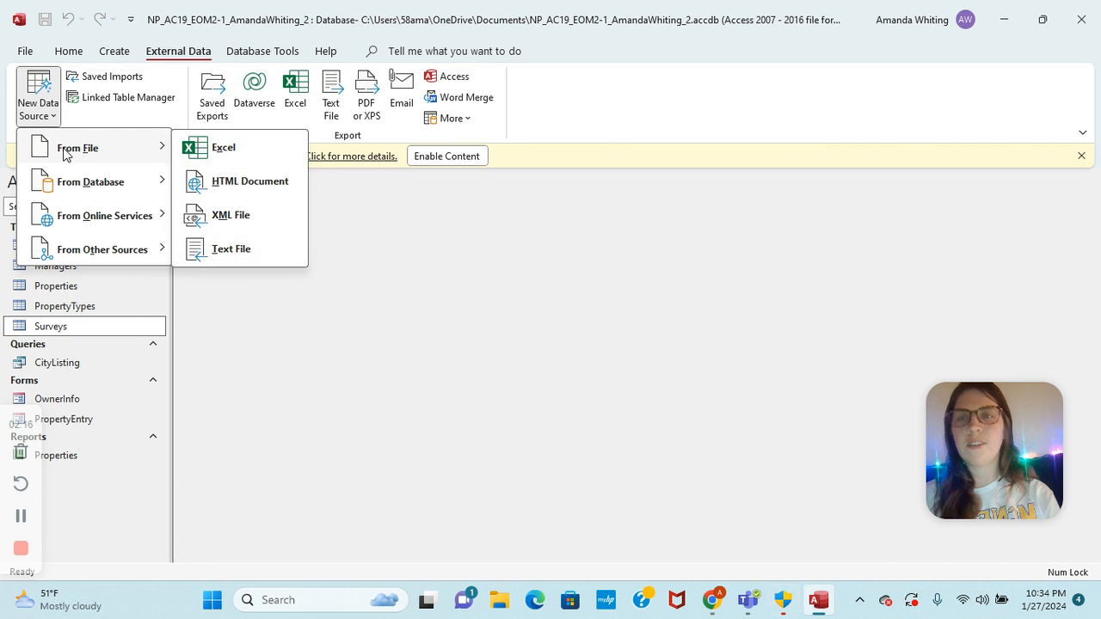
pyautogui.click(208, 148)
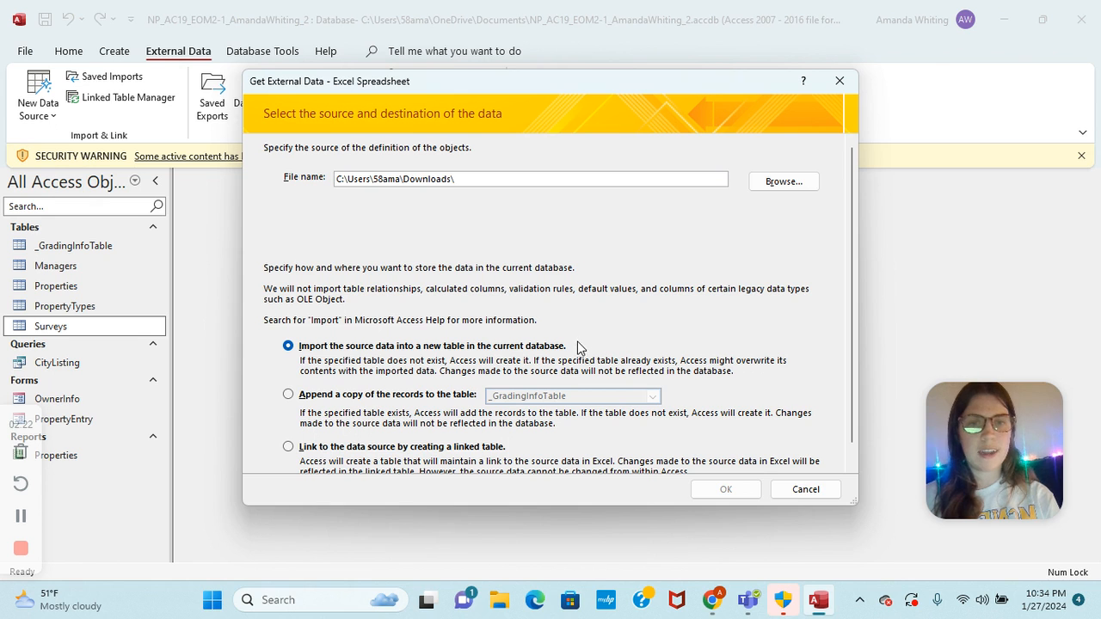
pyautogui.click(789, 182)
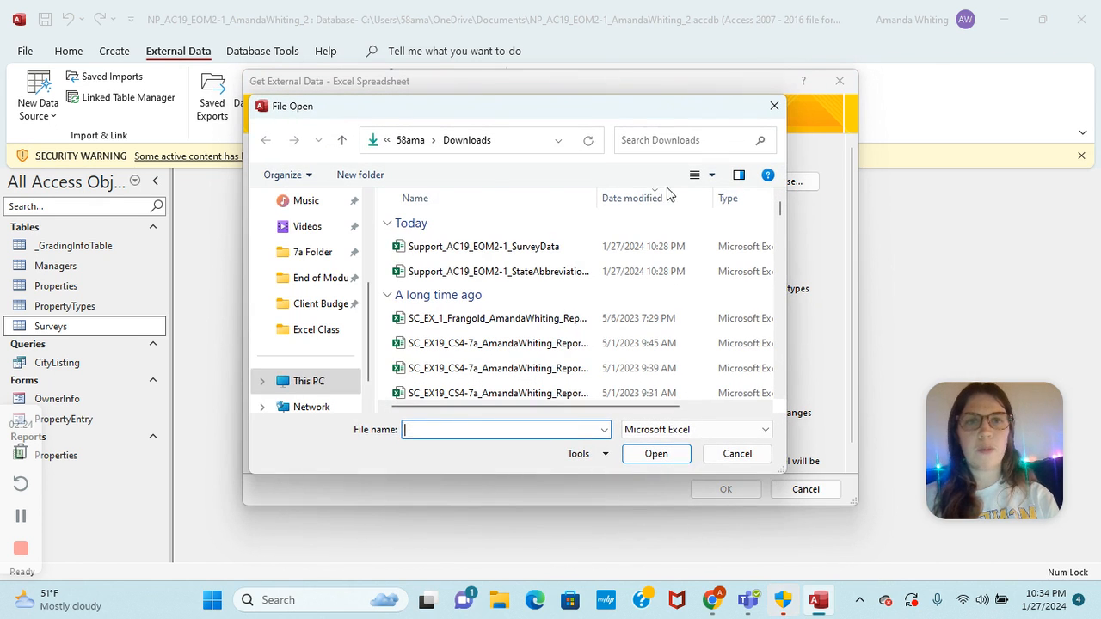
pyautogui.click(647, 140)
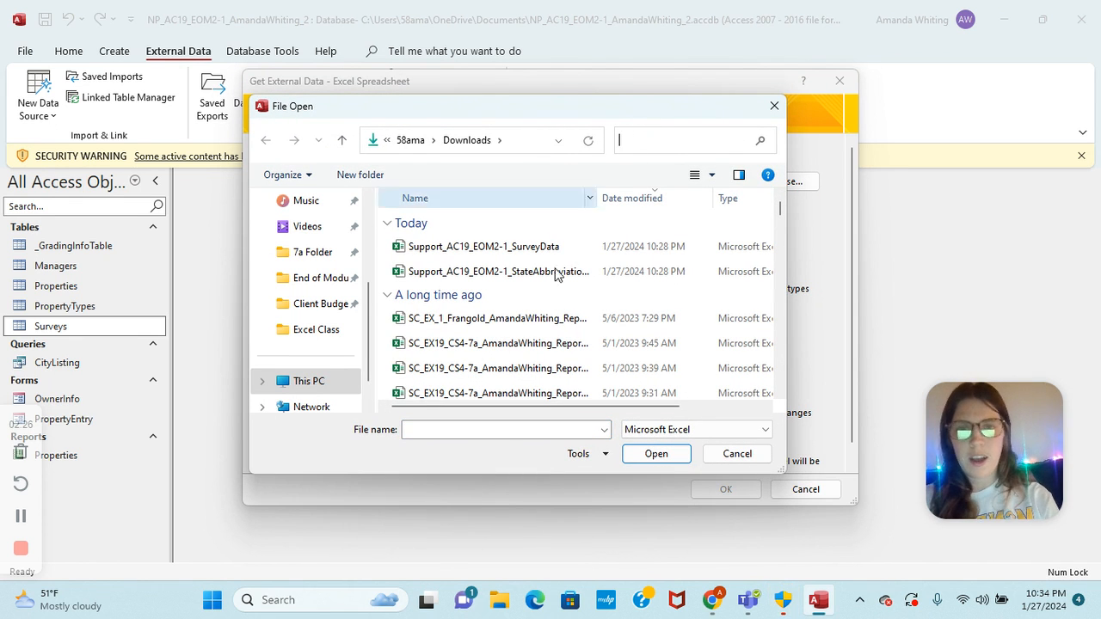
pyautogui.click(527, 273)
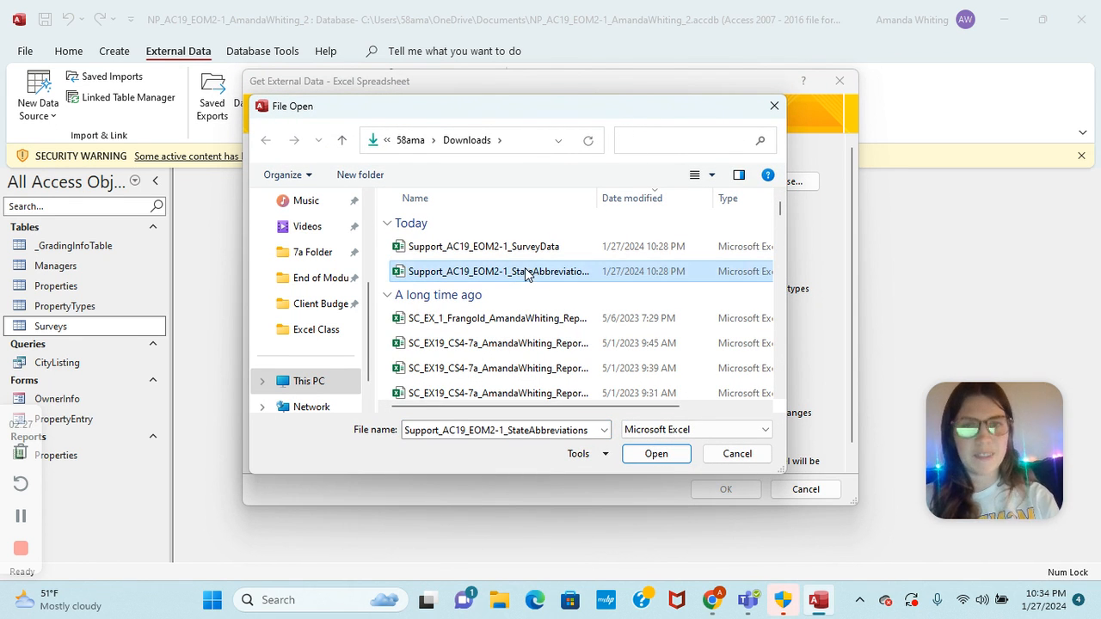
pyautogui.click(656, 453)
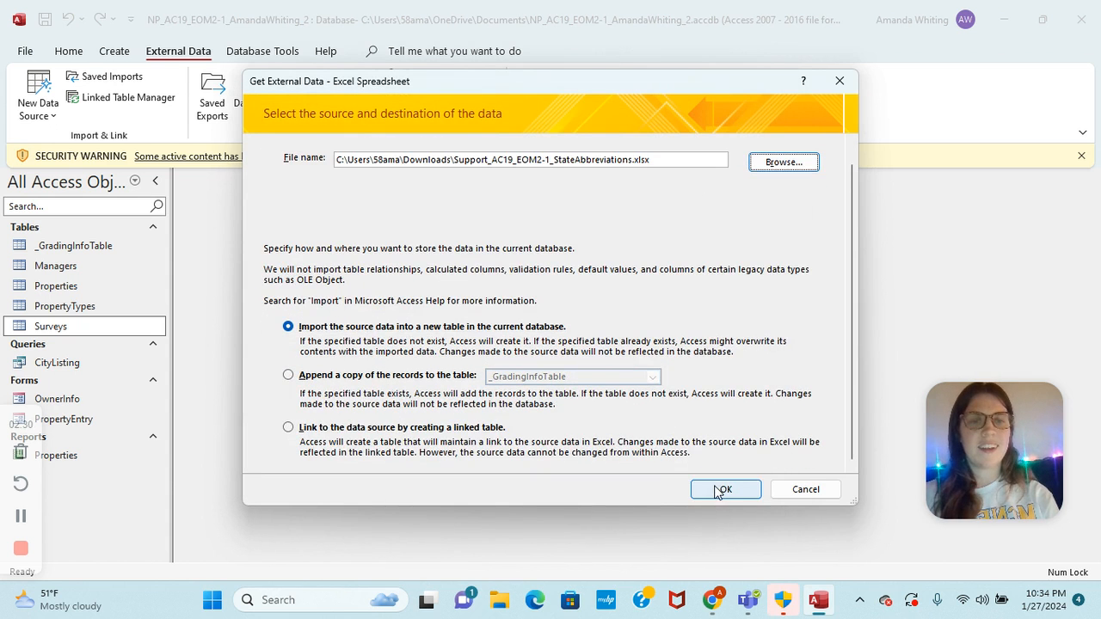
# - Start the state abbreviations import into a new table, using the first row as column headings and keeping the default field options
pyautogui.click(721, 489)
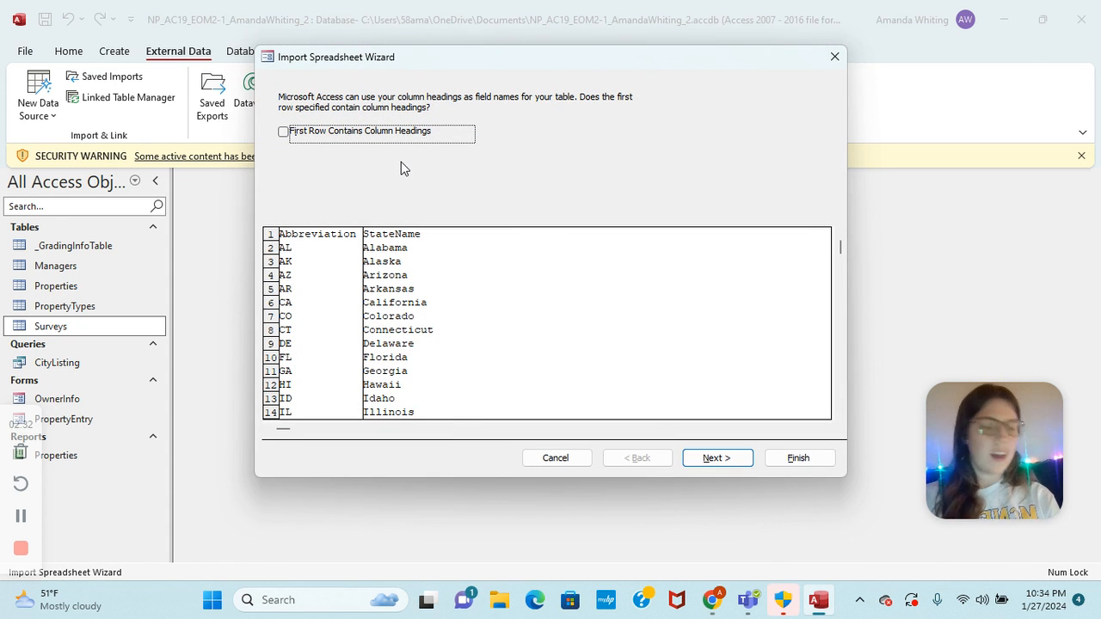
pyautogui.click(286, 134)
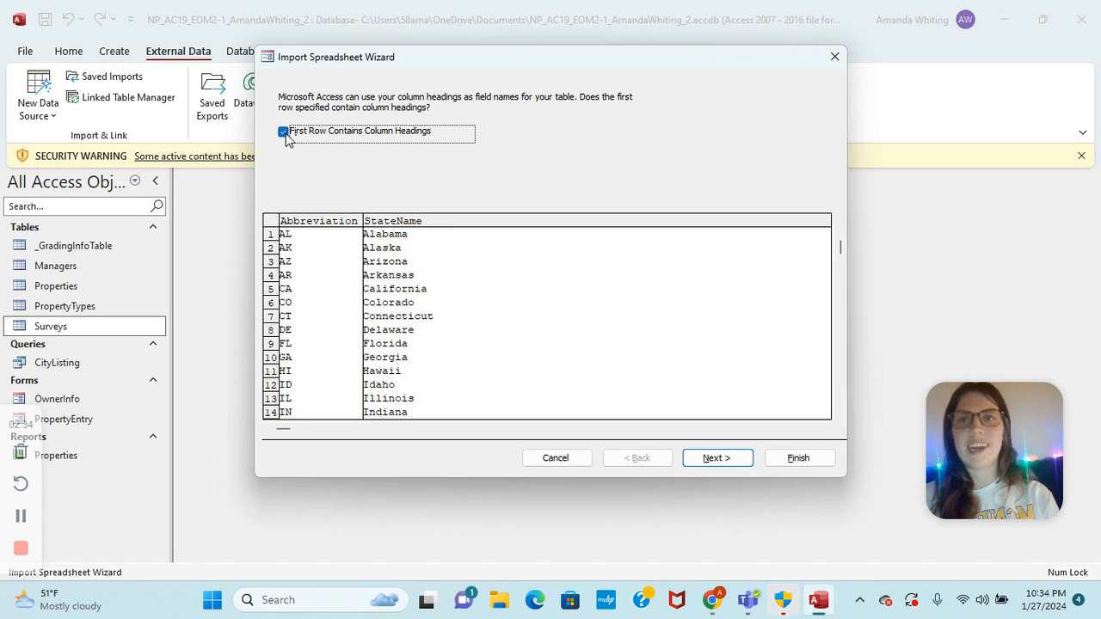
pyautogui.click(716, 458)
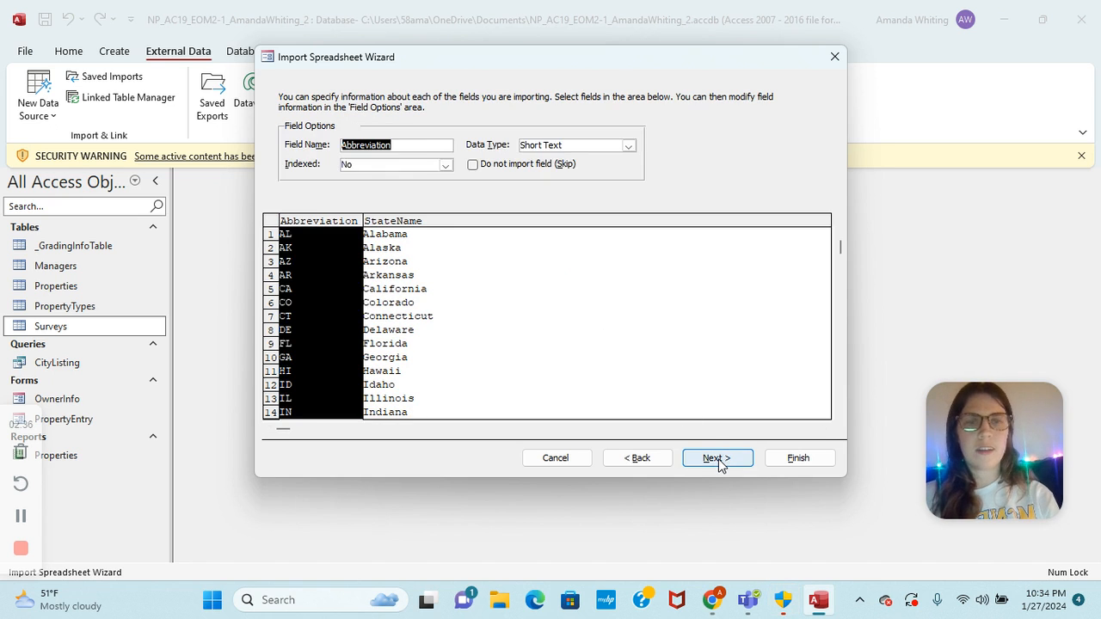
pyautogui.click(715, 459)
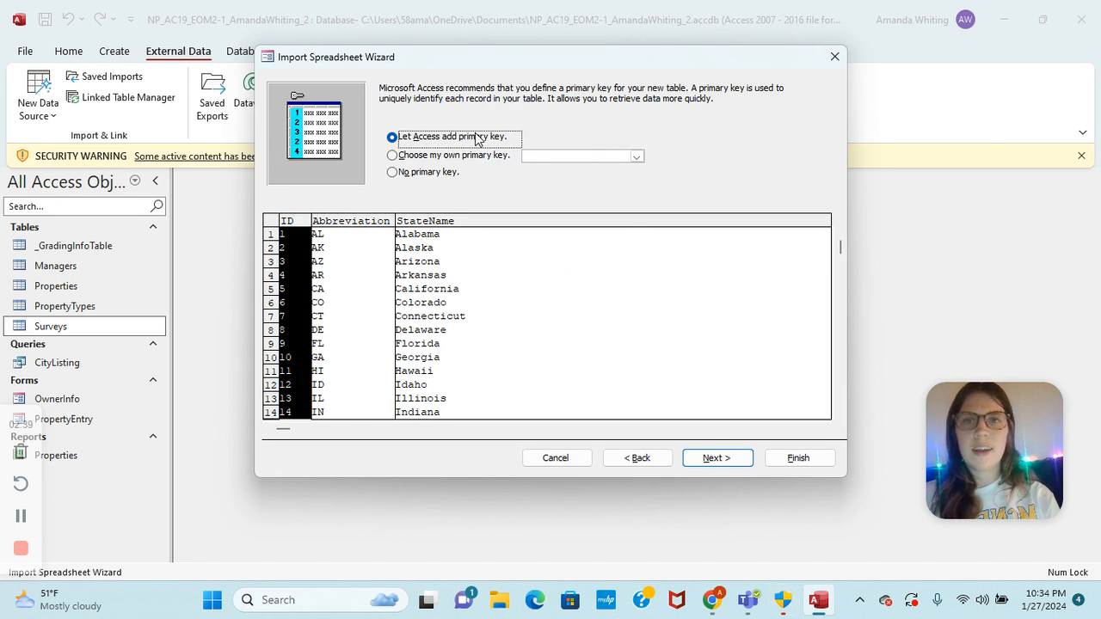
# - Choose the Abbreviation field as the primary key of the imported table
pyautogui.click(392, 156)
pyautogui.click(637, 159)
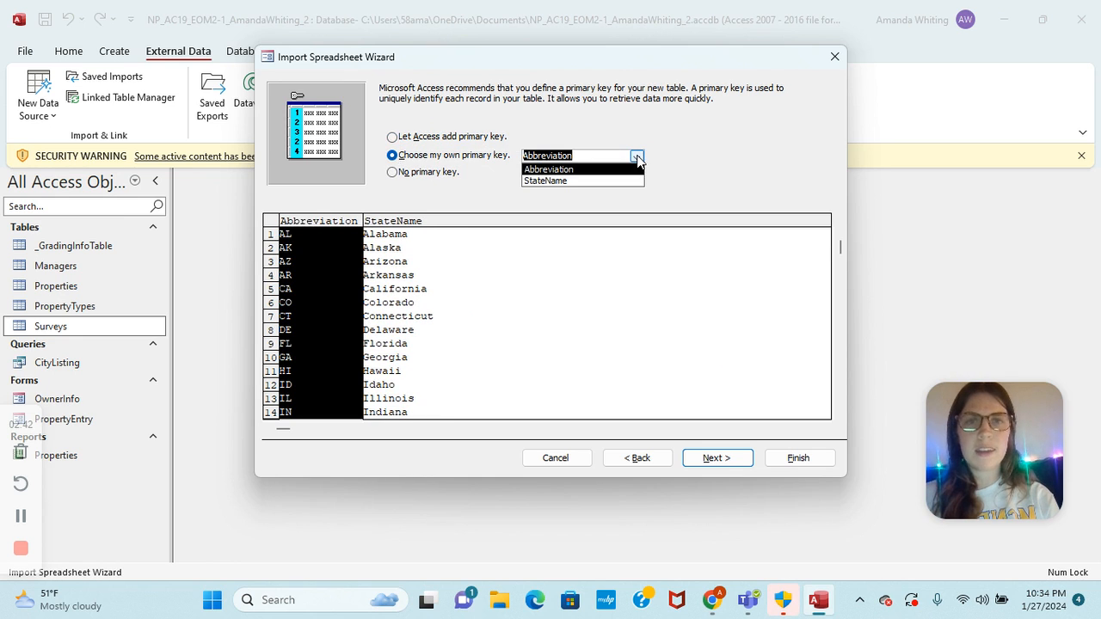
pyautogui.click(695, 162)
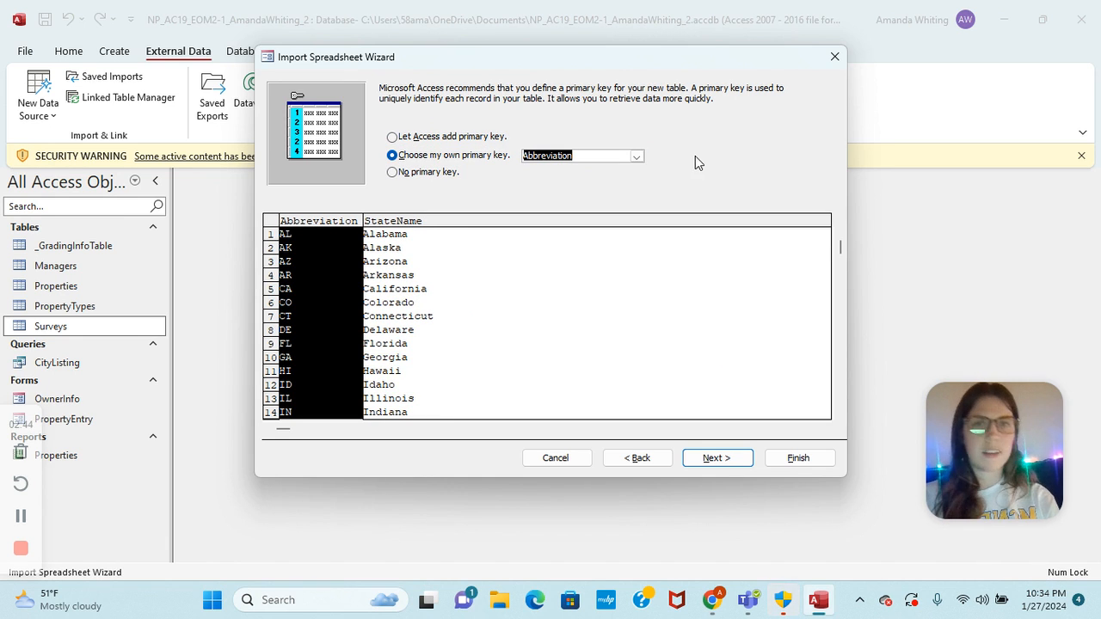
pyautogui.click(731, 463)
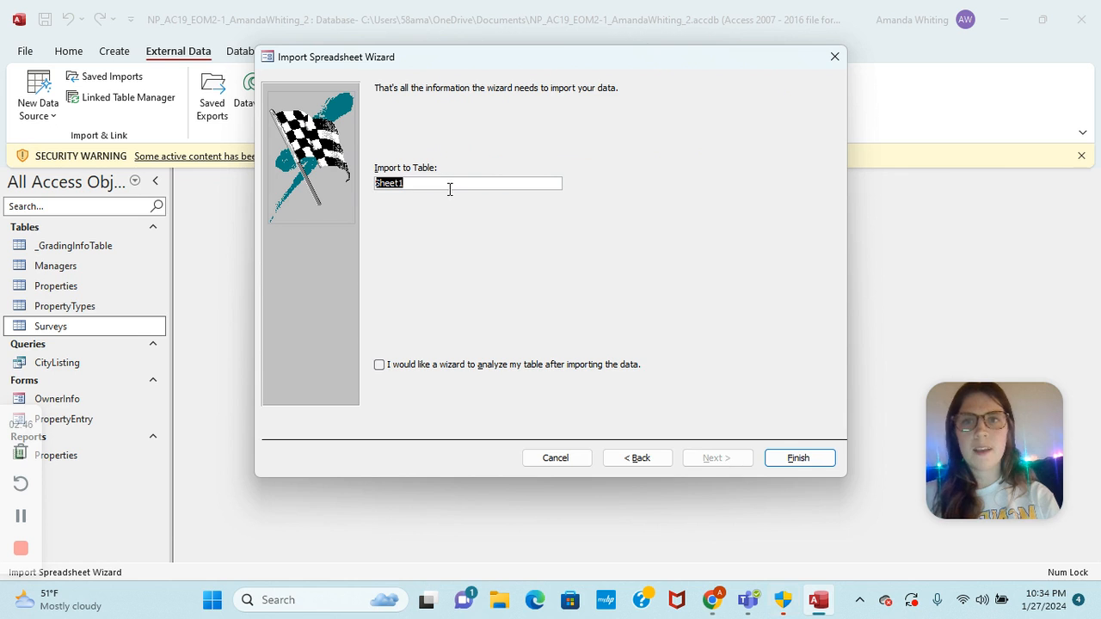
# - Name the imported table StateAbbreviations and finish the import without table analysis or saved import steps
pyautogui.write('S')
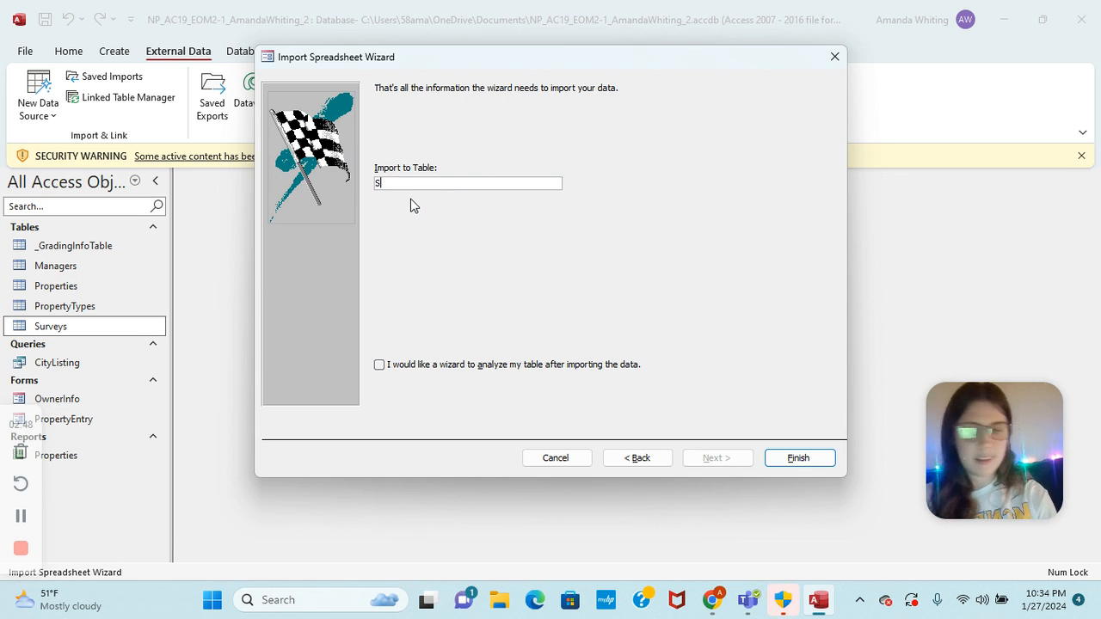
pyautogui.write('tateAb')
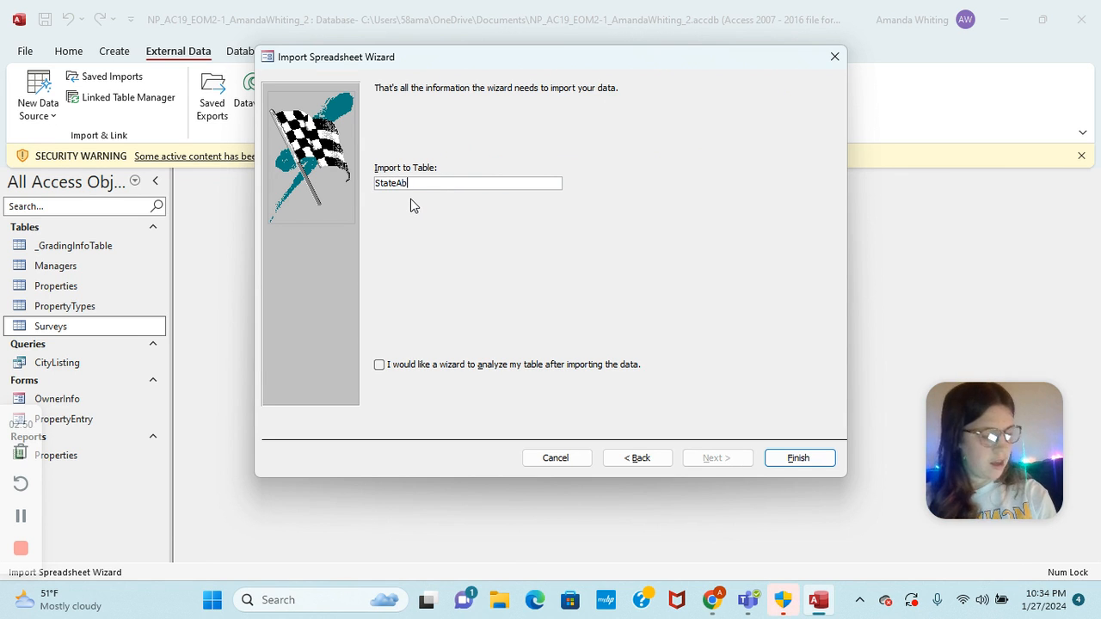
pyautogui.write('breviations')
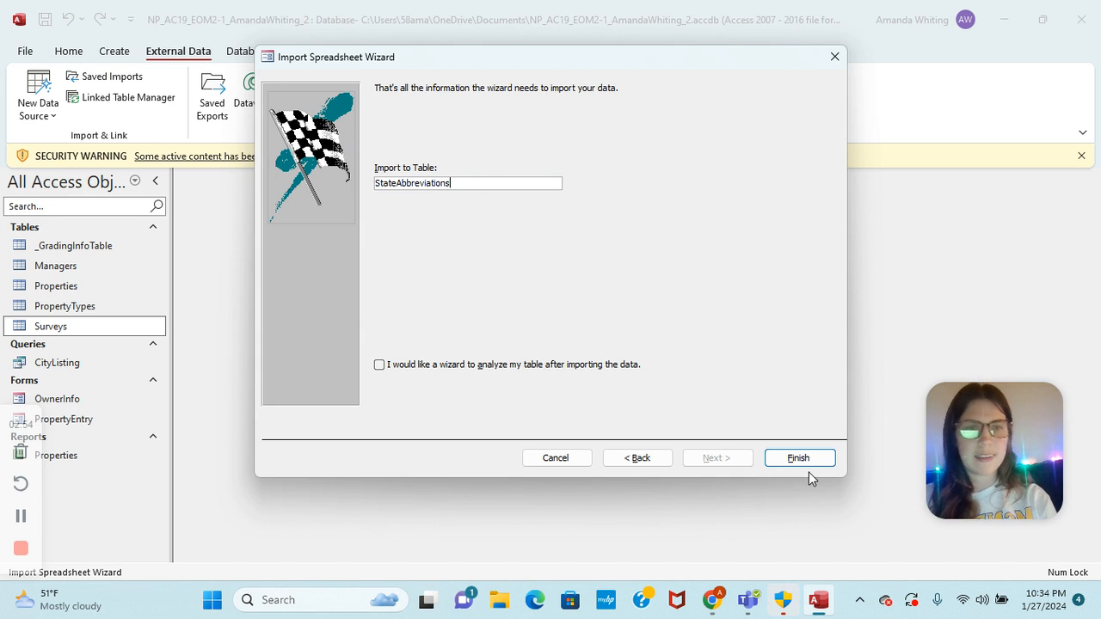
pyautogui.click(799, 461)
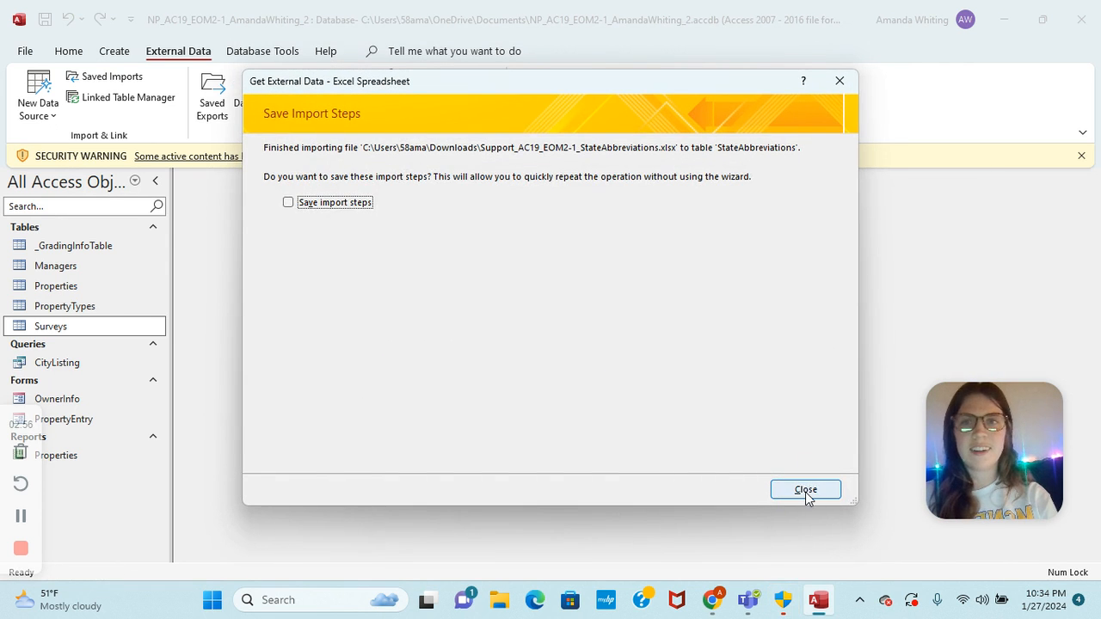
pyautogui.click(806, 490)
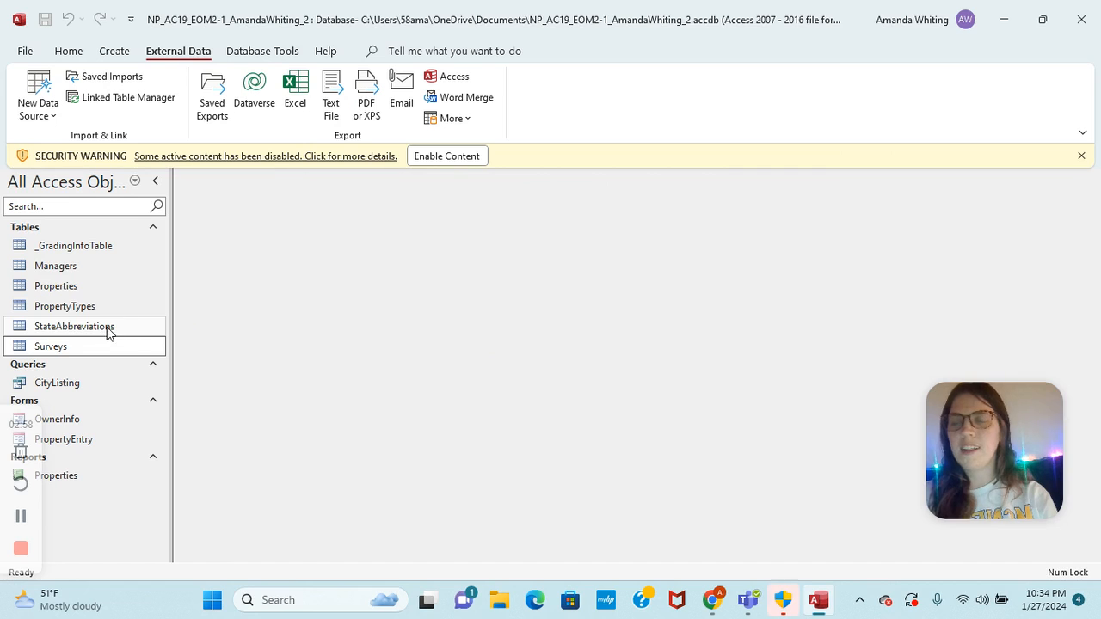
# - Open the StateAbbreviations table to check the imported records and close it again
pyautogui.doubleClick(105, 327)
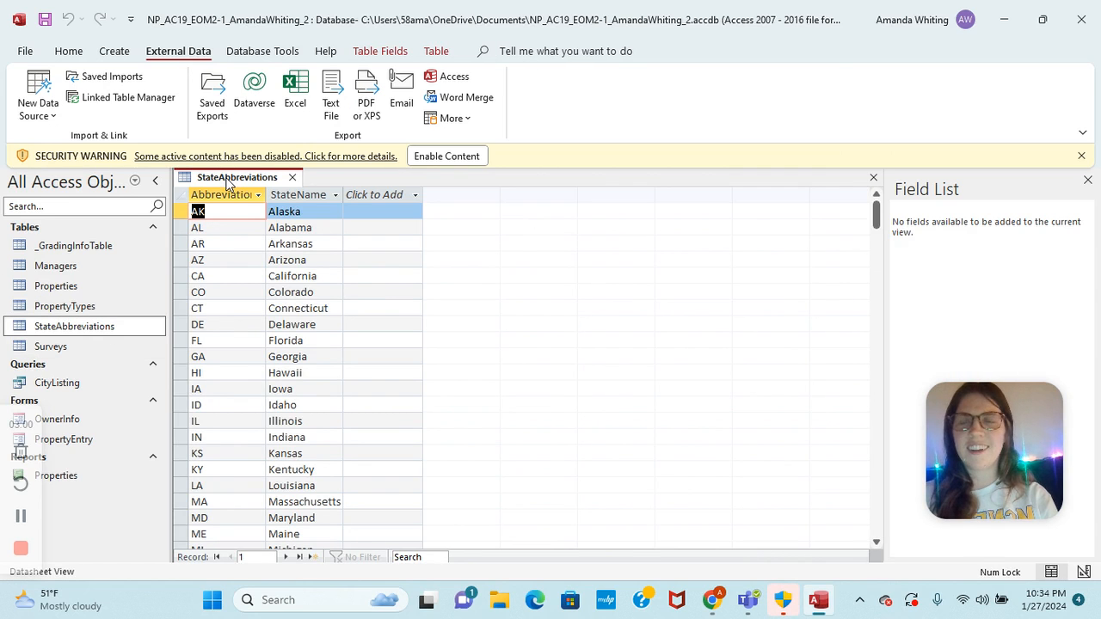
pyautogui.rightClick(228, 179)
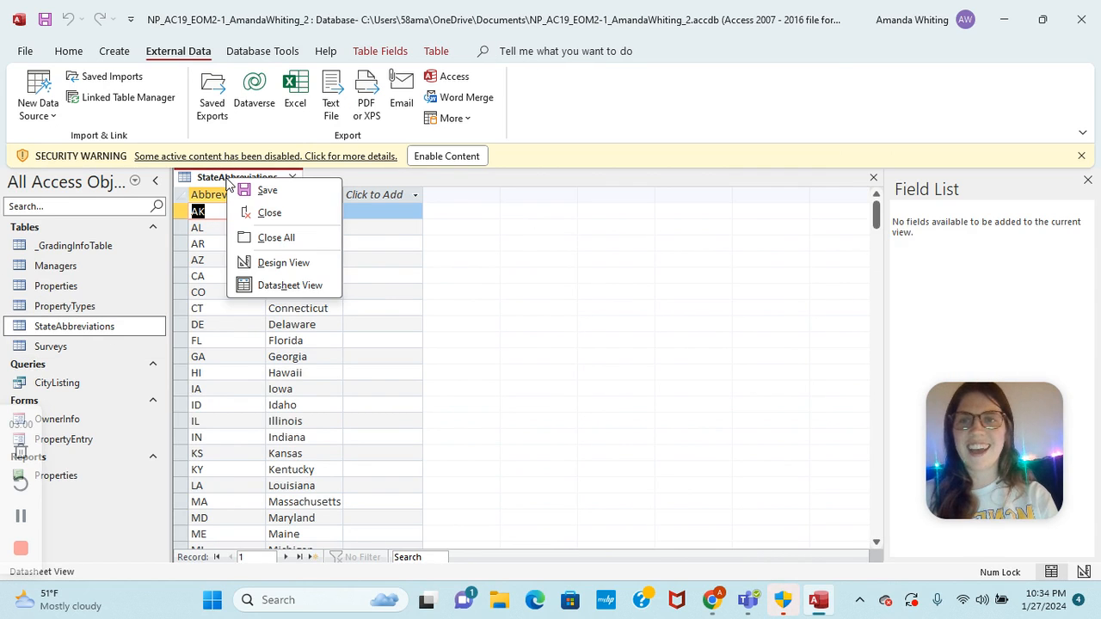
pyautogui.click(259, 215)
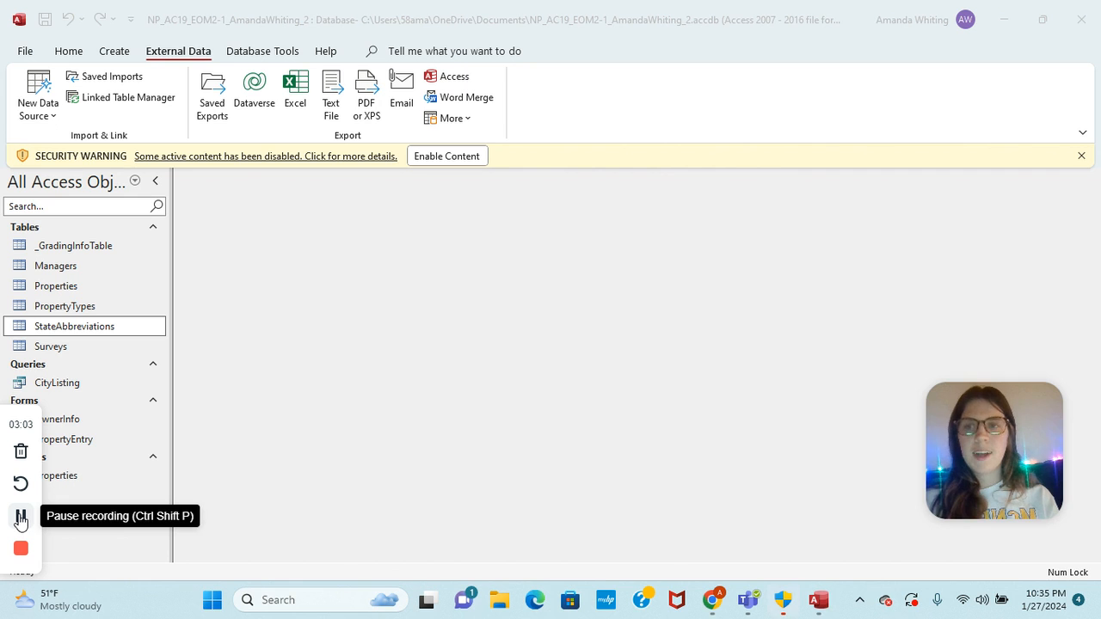
# - Open the Properties table and switch it to Design View
pyautogui.doubleClick(51, 286)
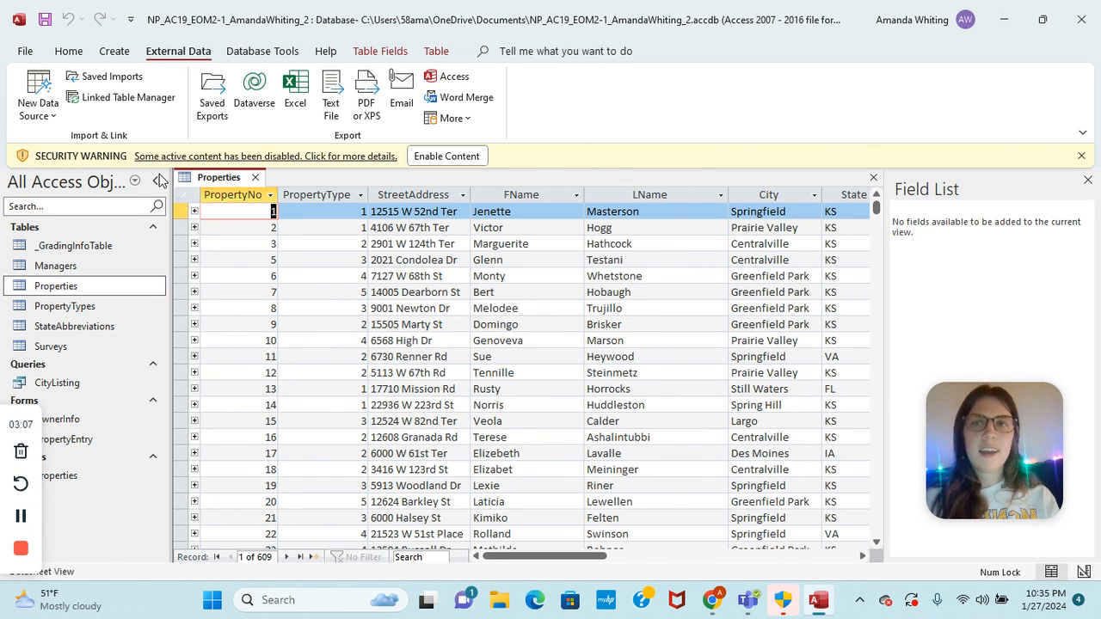
pyautogui.click(67, 50)
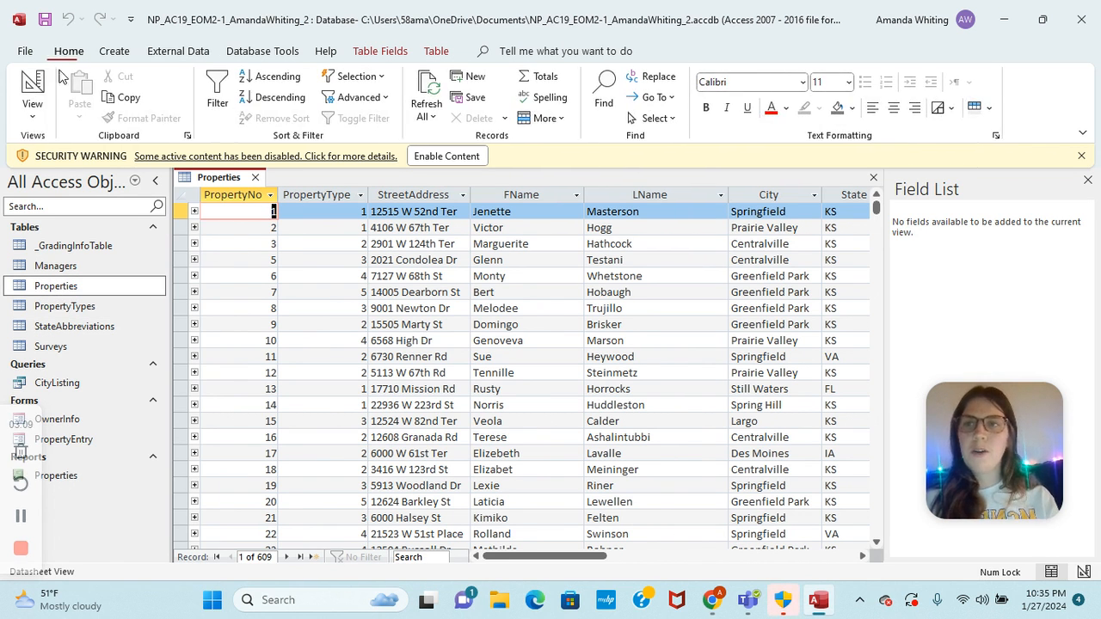
pyautogui.click(32, 116)
pyautogui.click(69, 181)
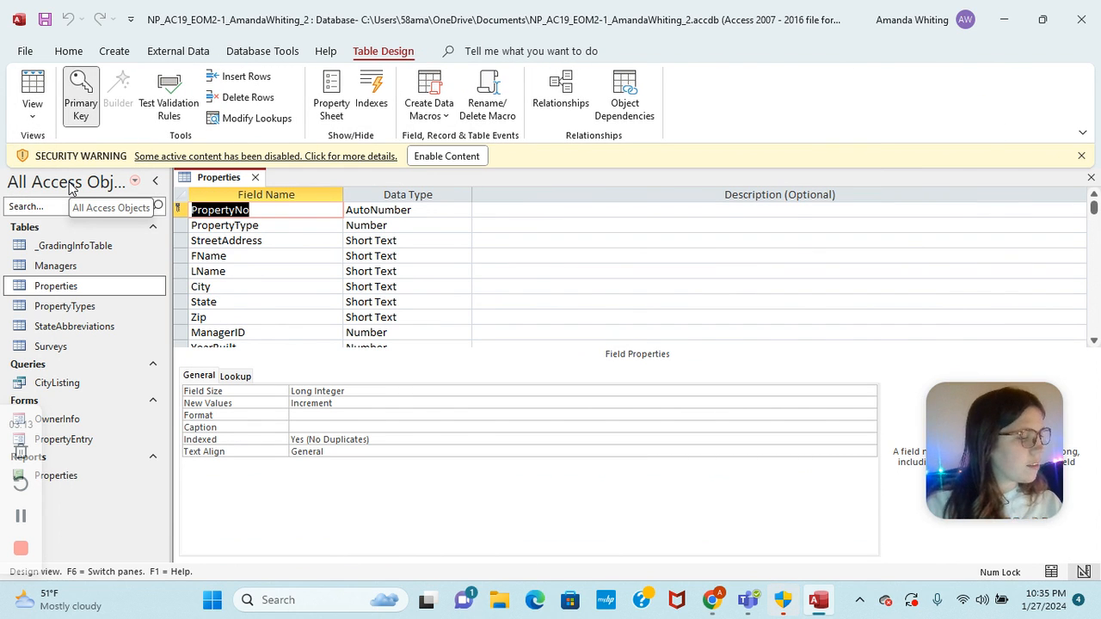
# - Set the StreetAddress field's Field Size to 50
pyautogui.click(270, 244)
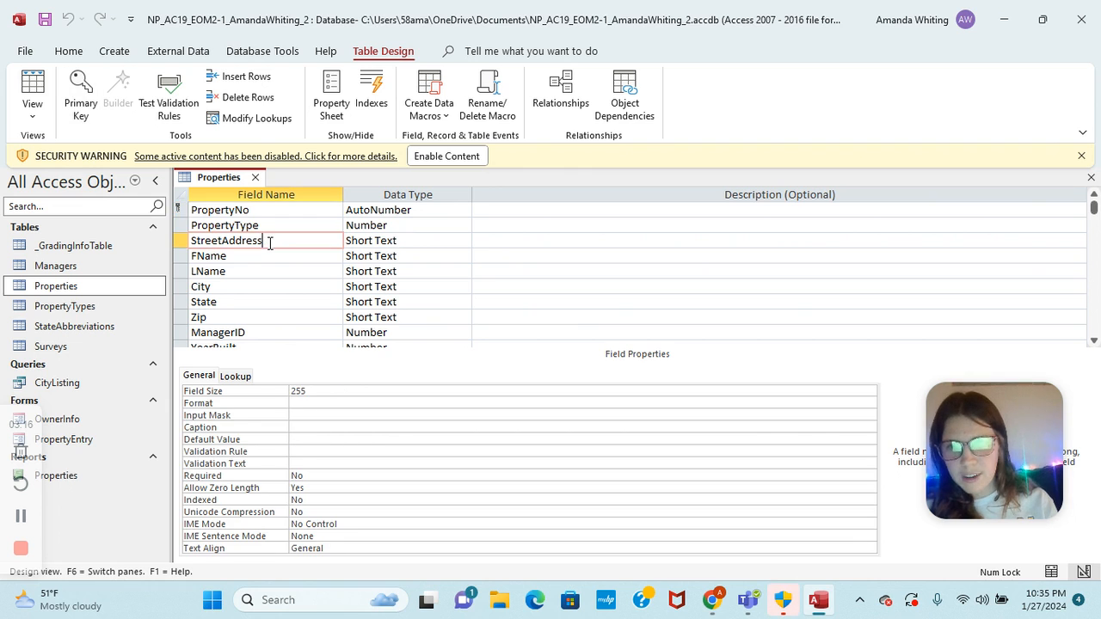
pyautogui.click(311, 391)
pyautogui.press('BackSpace')
pyautogui.press('BackSpace')
pyautogui.press('BackSpace')
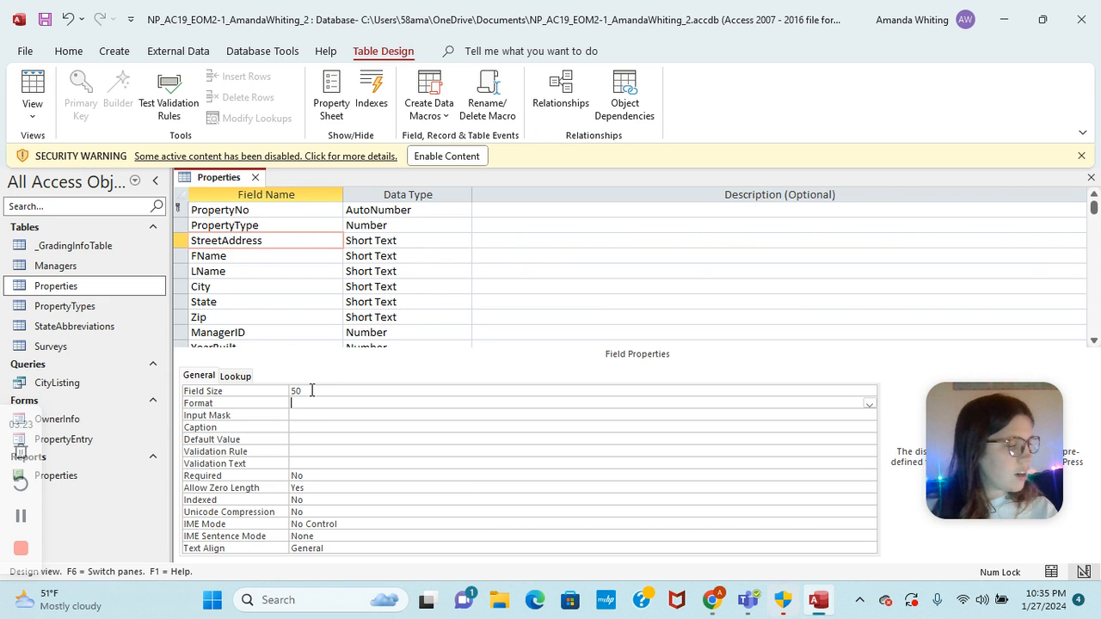
# - Make StreetAddress a required field by setting its Required property to Yes
pyautogui.click(341, 476)
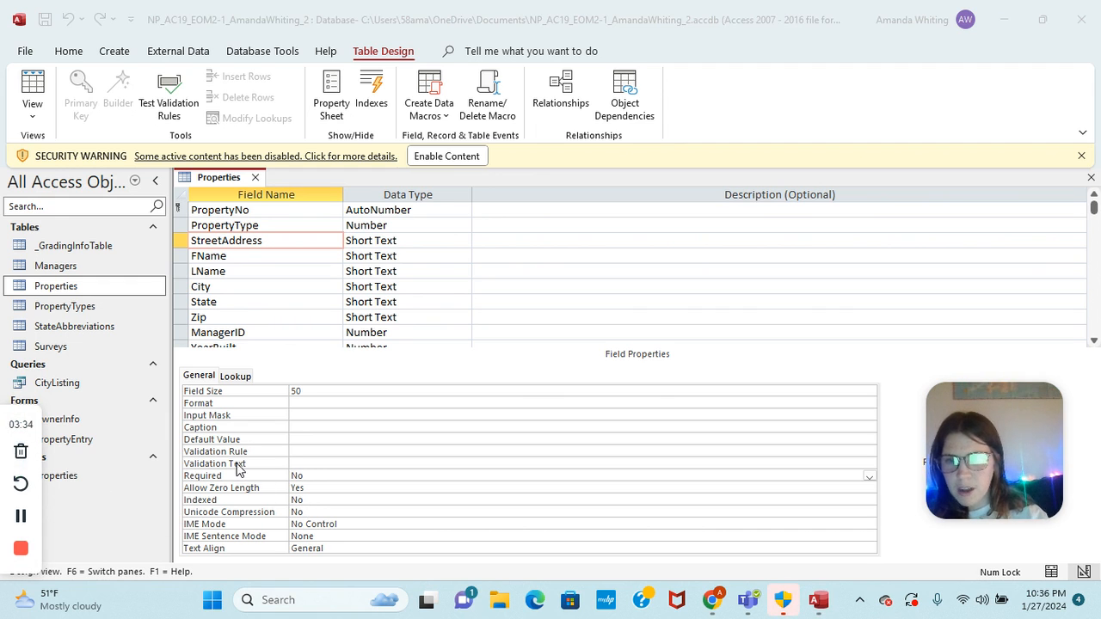
pyautogui.click(455, 475)
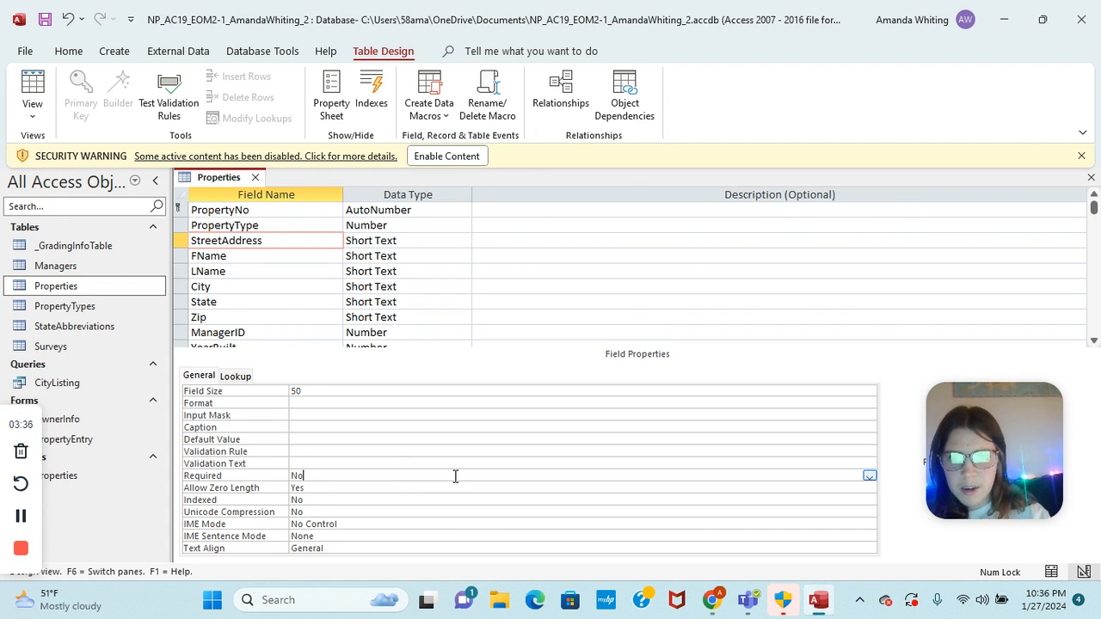
pyautogui.click(870, 476)
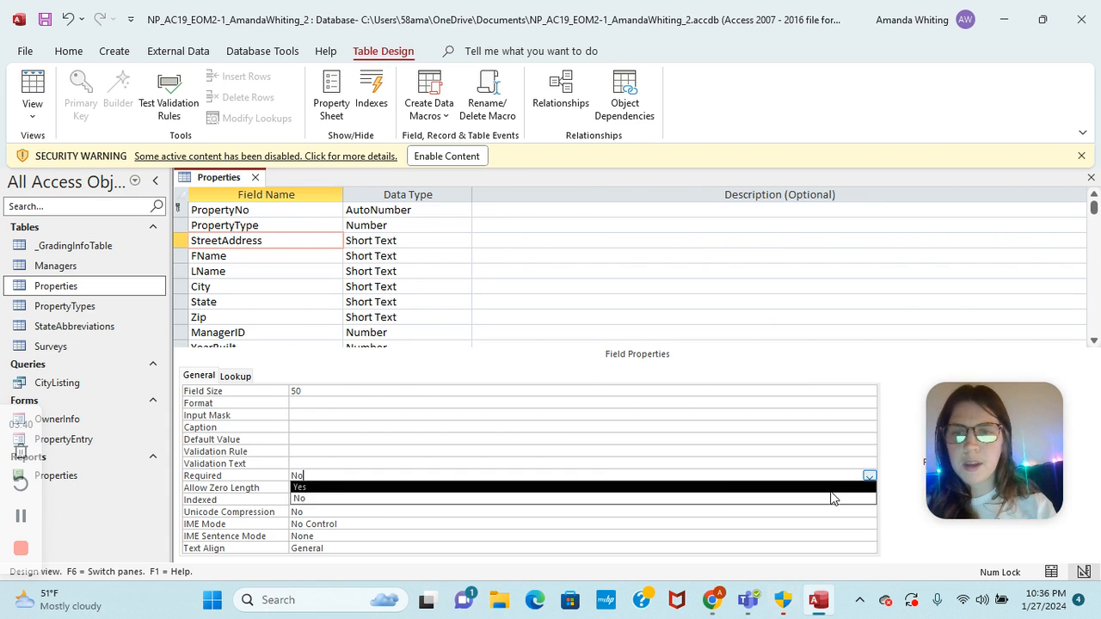
pyautogui.click(831, 490)
pyautogui.click(17, 516)
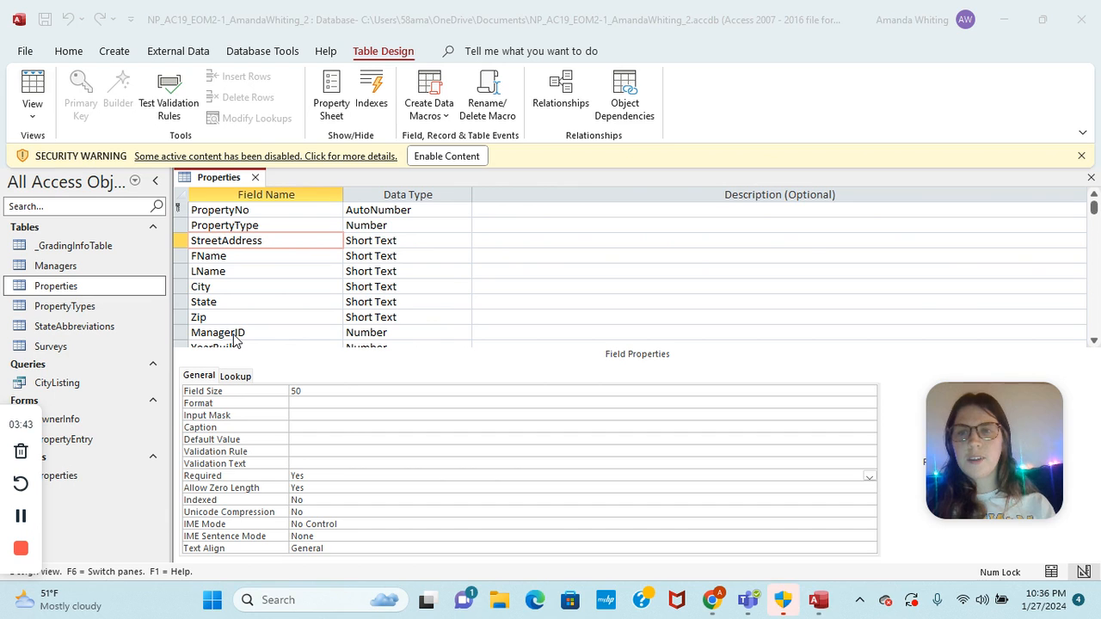
# - Clear the Default Value property of the ManagerID field
pyautogui.click(235, 334)
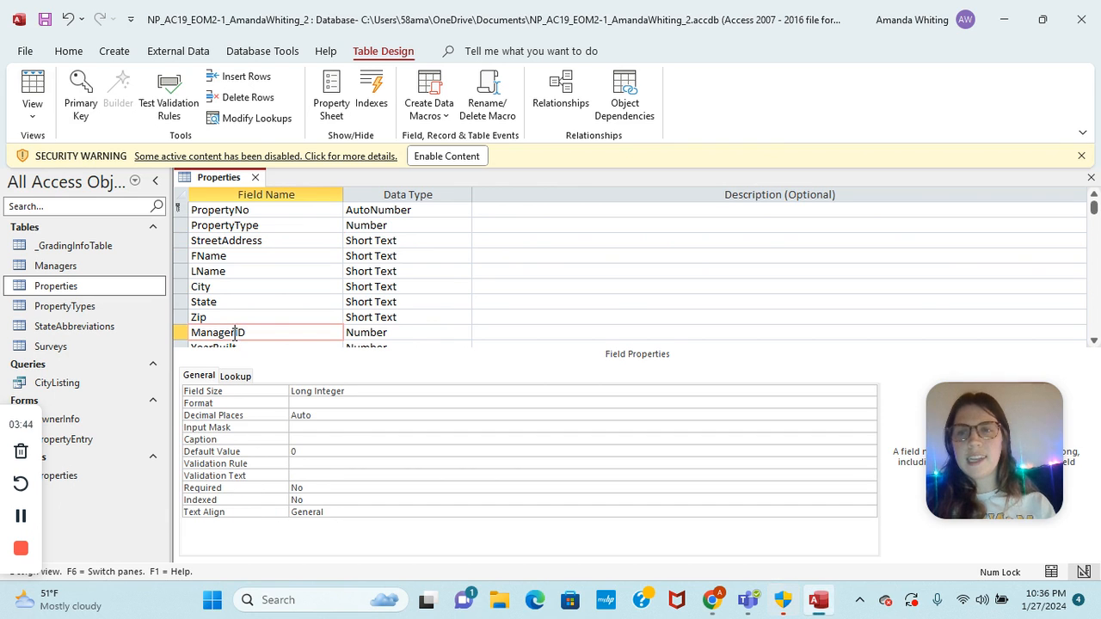
pyautogui.doubleClick(318, 450)
pyautogui.press('BackSpace')
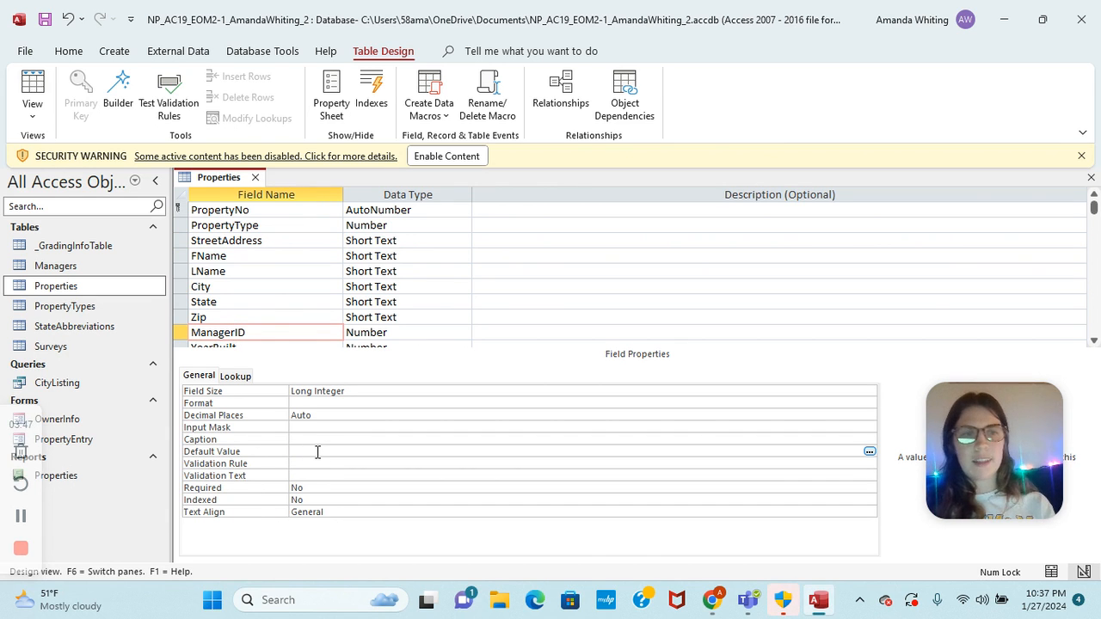
pyautogui.press('Down')
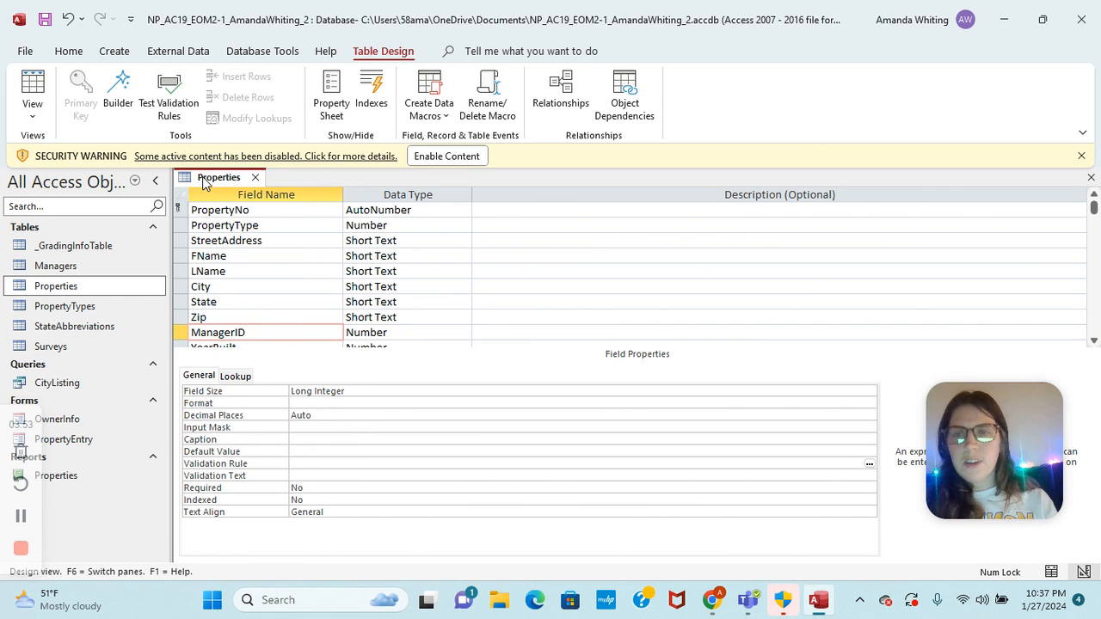
# - Save the Properties table design, accepting the shorter field size and testing the existing data against the new rules
pyautogui.rightClick(205, 183)
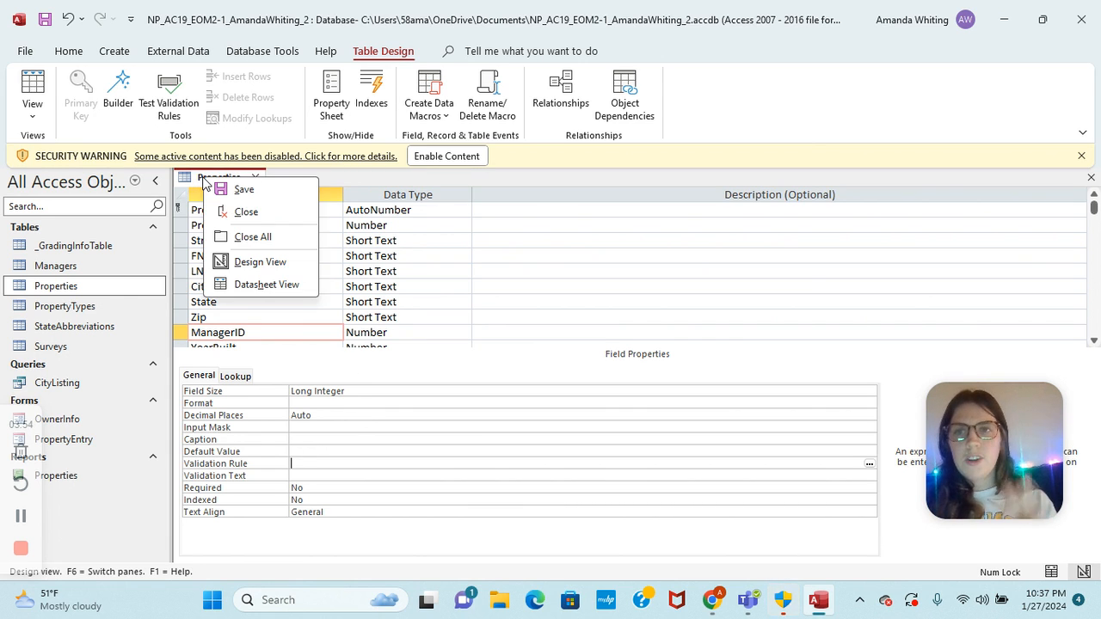
pyautogui.click(248, 189)
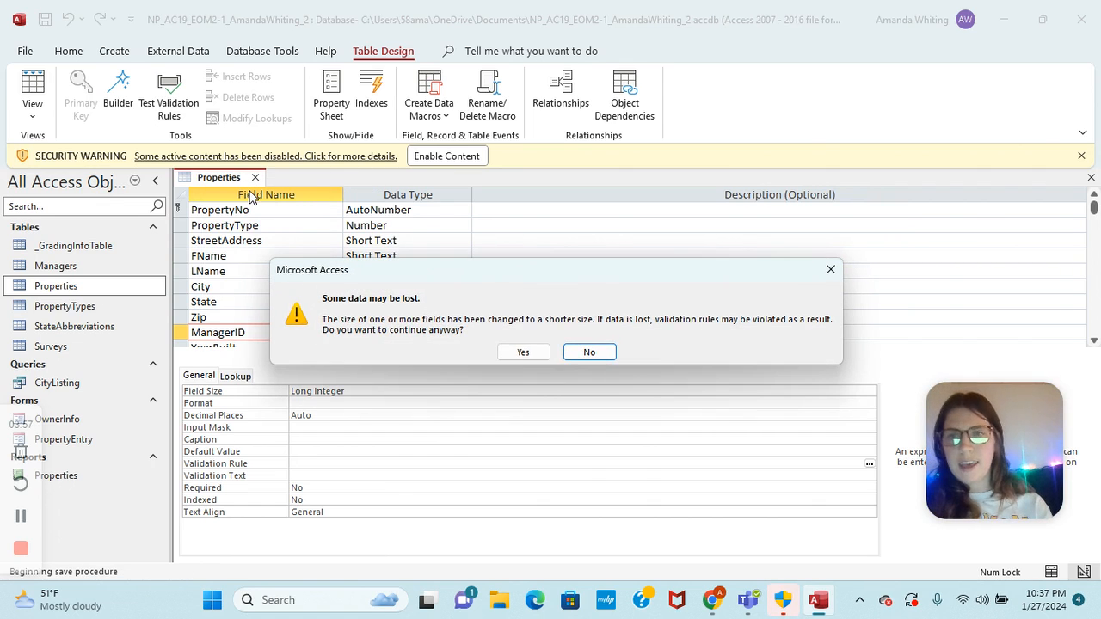
pyautogui.click(533, 353)
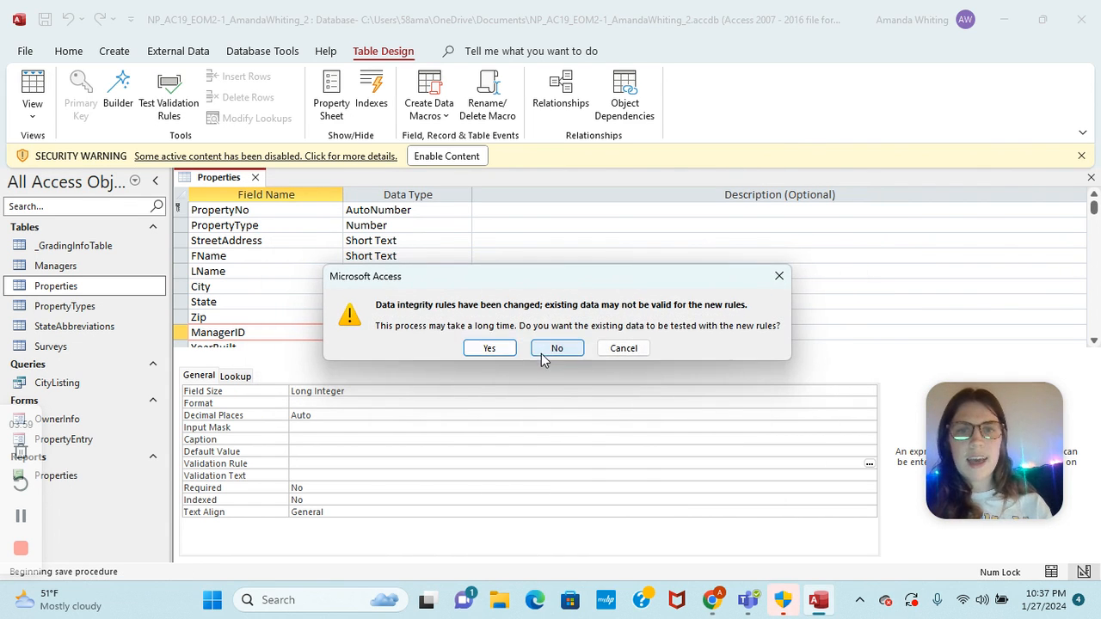
pyautogui.click(492, 349)
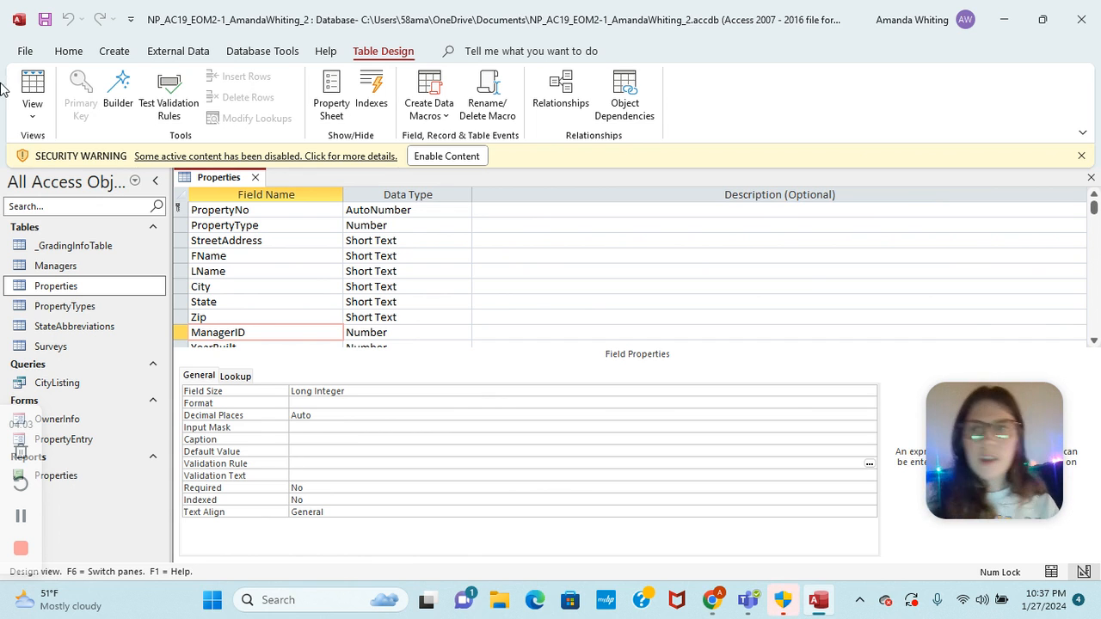
# - Switch the Properties table to Datasheet View and add a Currency field named Deposit after PrimaryPhone
pyautogui.click(33, 110)
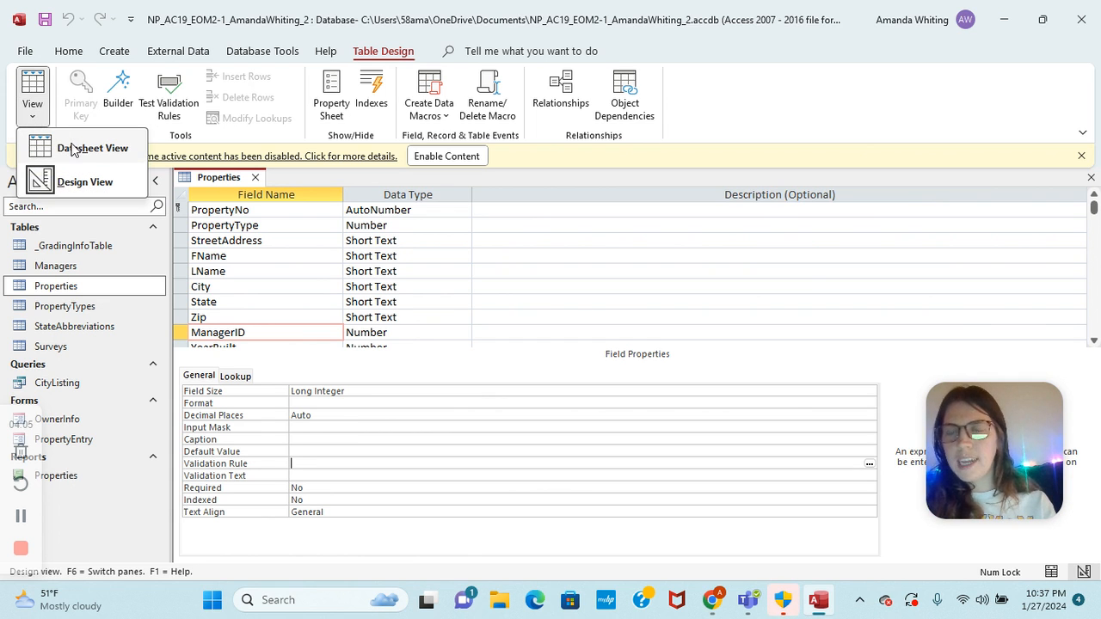
pyautogui.click(74, 148)
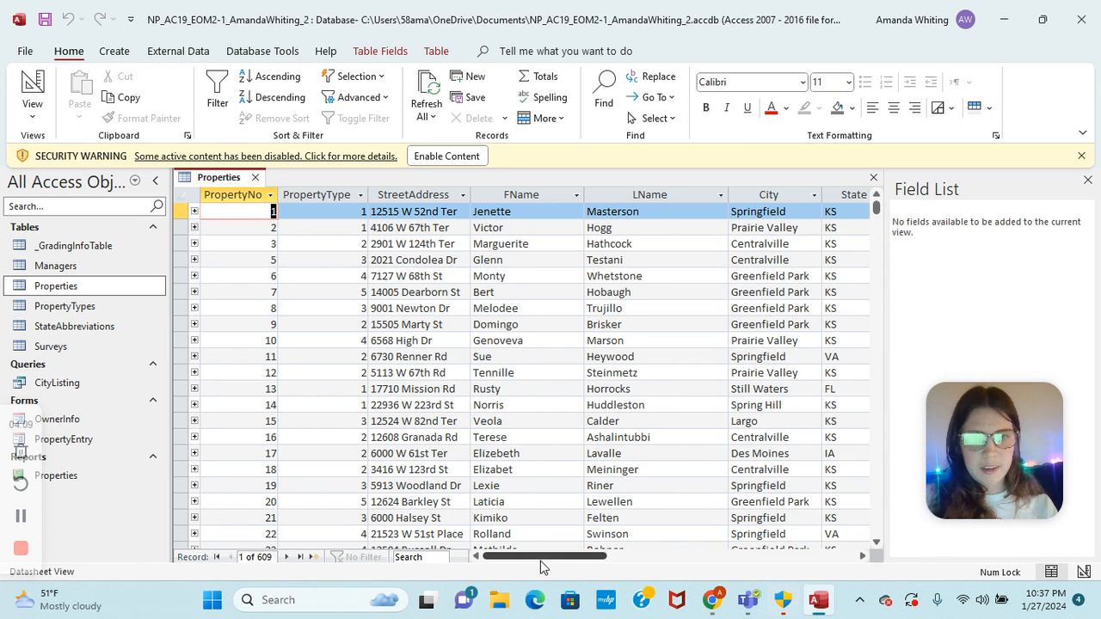
pyautogui.moveTo(539, 557); pyautogui.dragTo(708, 542)
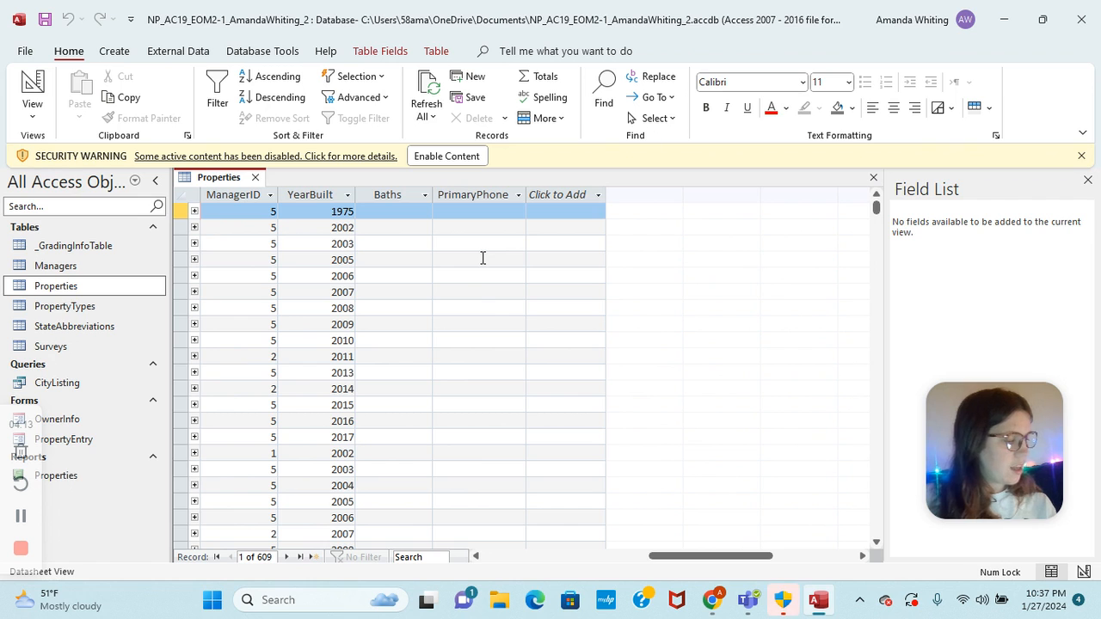
pyautogui.click(574, 196)
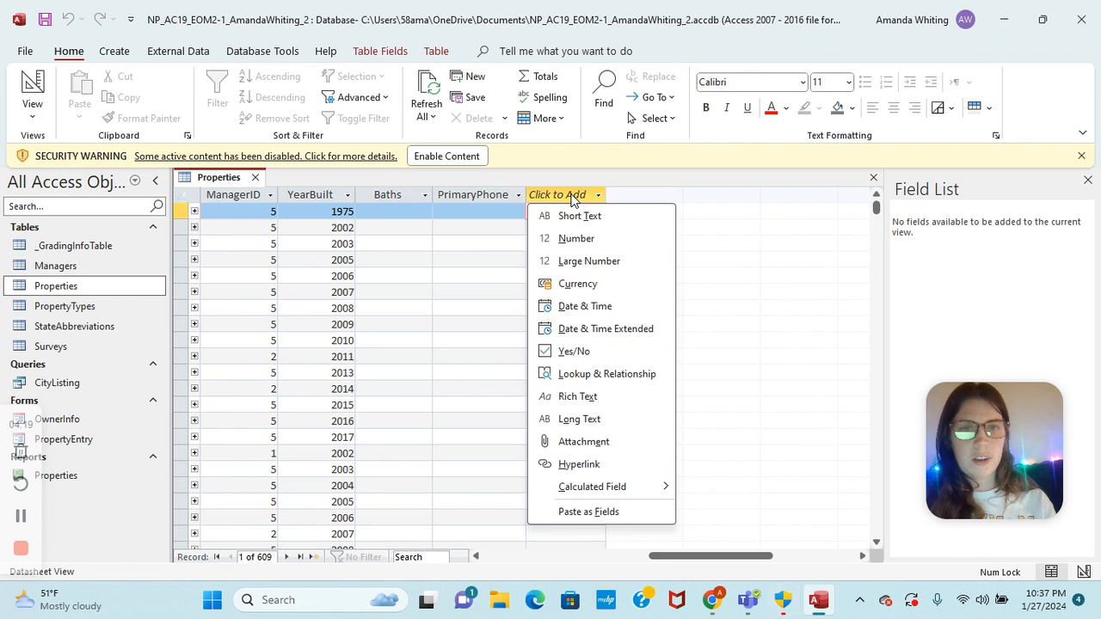
pyautogui.click(582, 285)
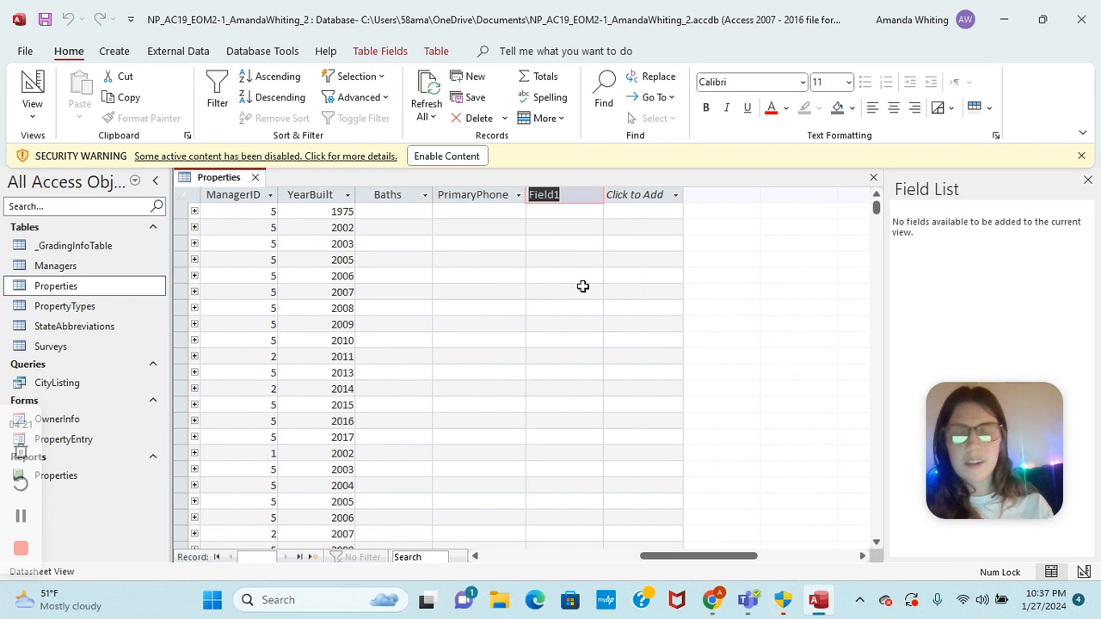
pyautogui.write('Depos')
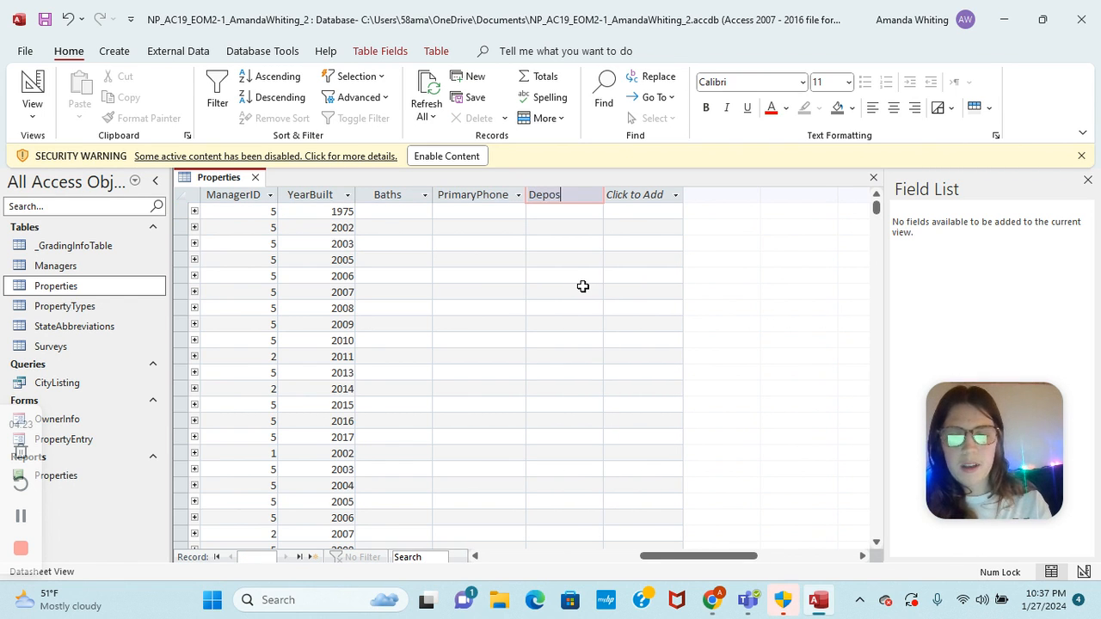
pyautogui.write('it')
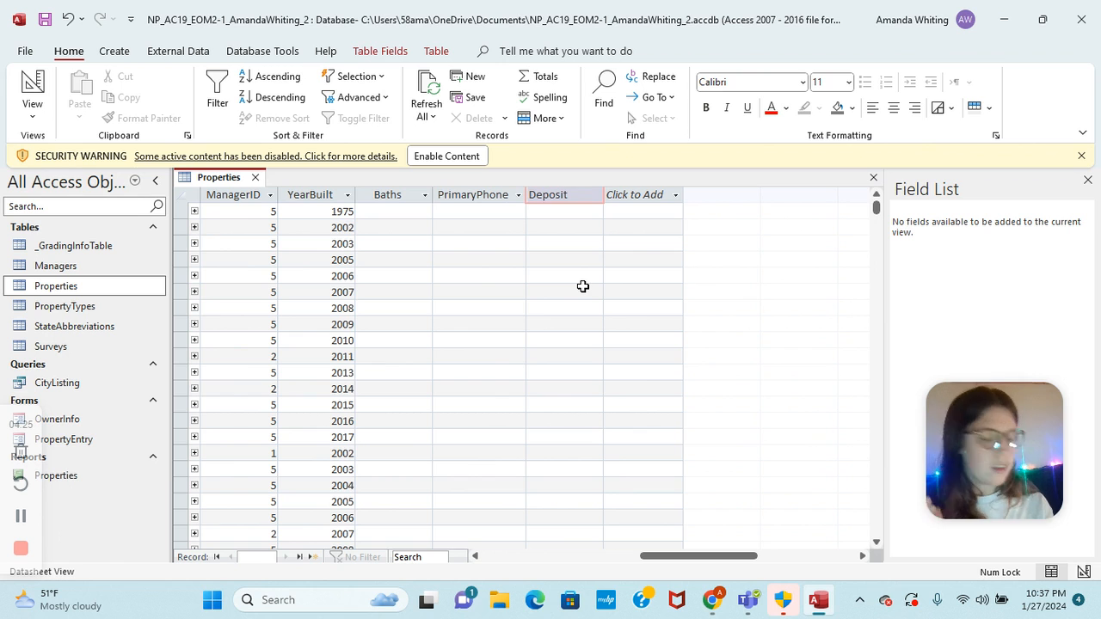
pyautogui.press('Return')
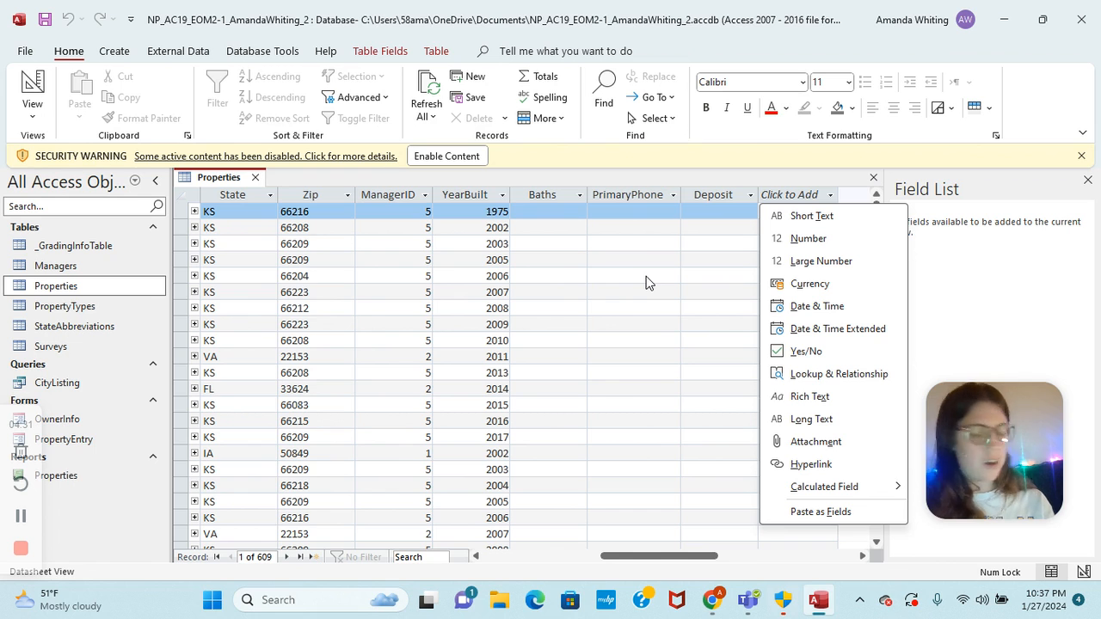
# - Move the PrimaryPhone column between the PropertyNo and PropertyType columns in the Properties datasheet
pyautogui.click(633, 198)
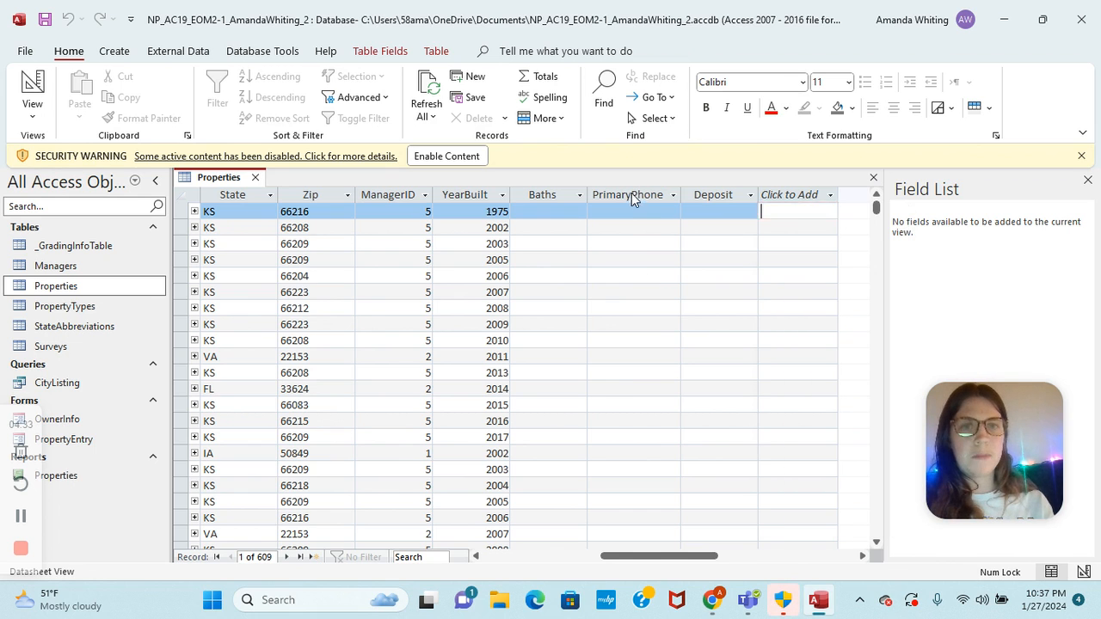
pyautogui.click(634, 197)
pyautogui.moveTo(634, 197); pyautogui.dragTo(211, 215)
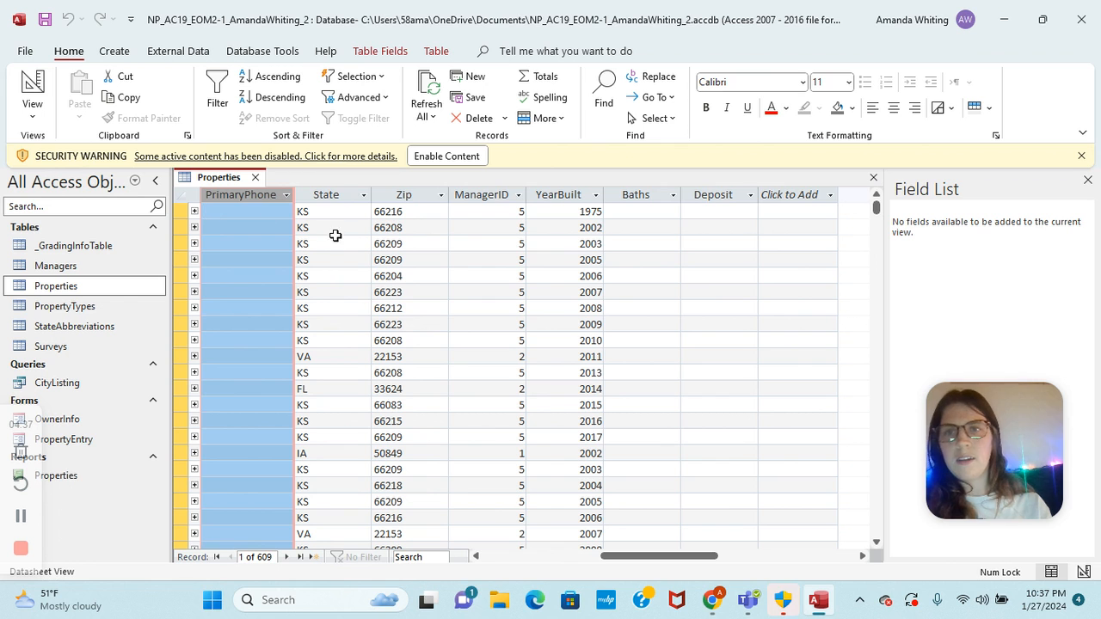
pyautogui.moveTo(614, 556); pyautogui.dragTo(515, 557)
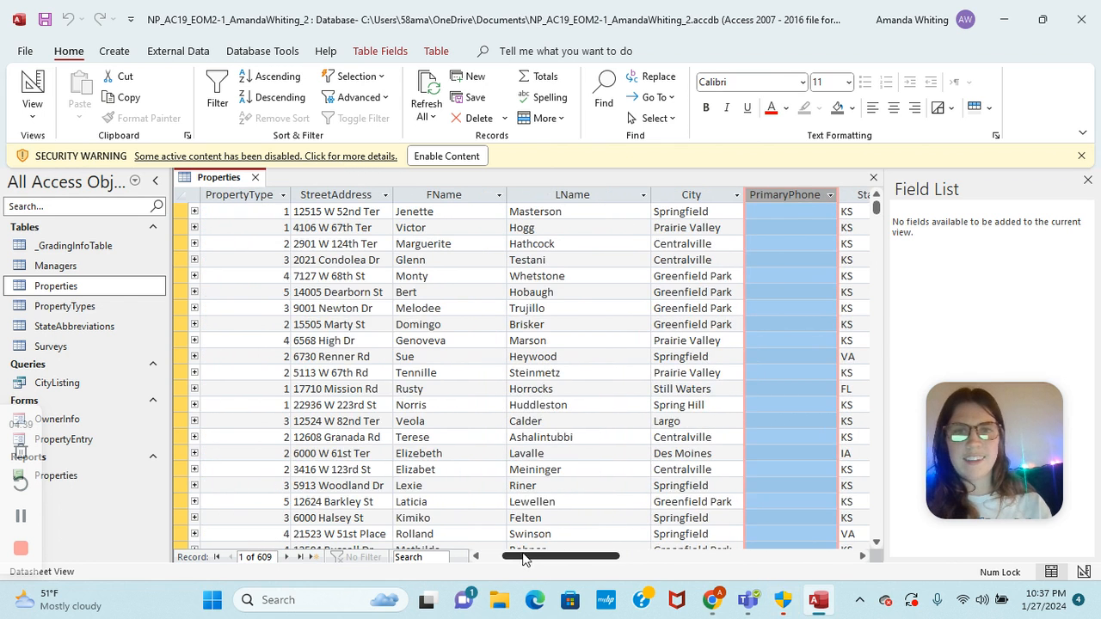
pyautogui.moveTo(782, 195); pyautogui.dragTo(310, 209)
pyautogui.moveTo(530, 557); pyautogui.dragTo(510, 556)
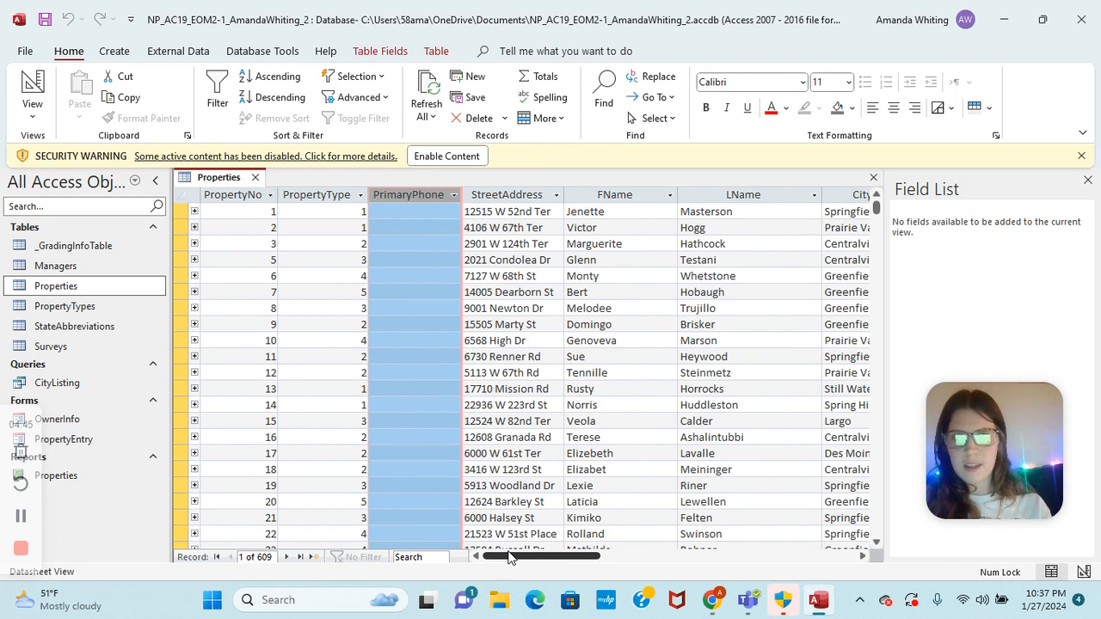
pyautogui.moveTo(398, 194); pyautogui.dragTo(315, 193)
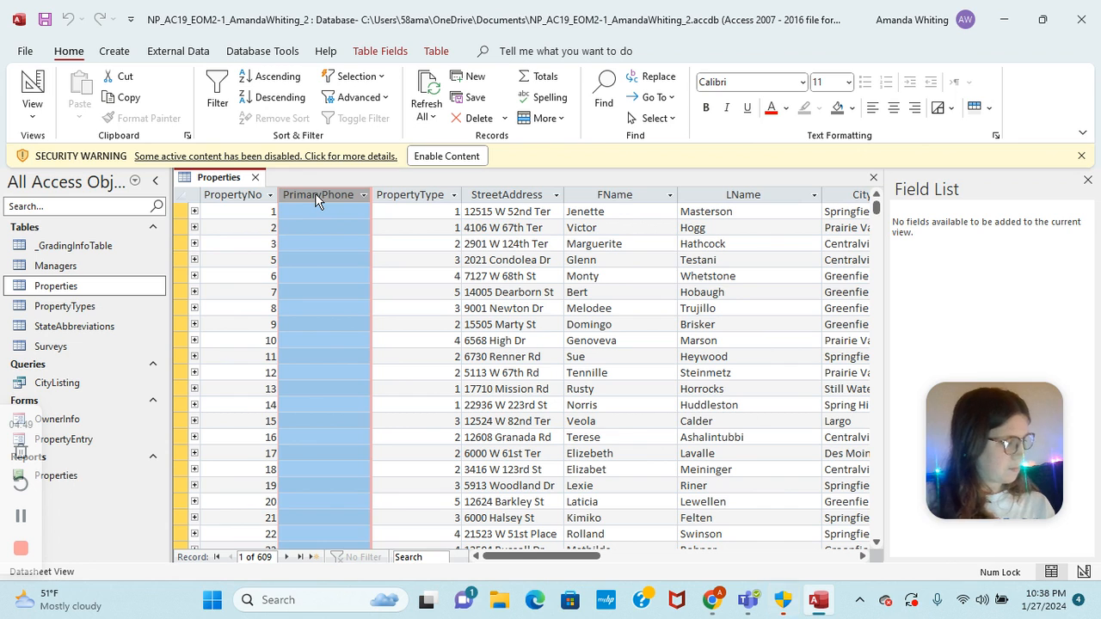
# - Save the Properties table layout, dismiss the security warning, and close the table
pyautogui.rightClick(212, 178)
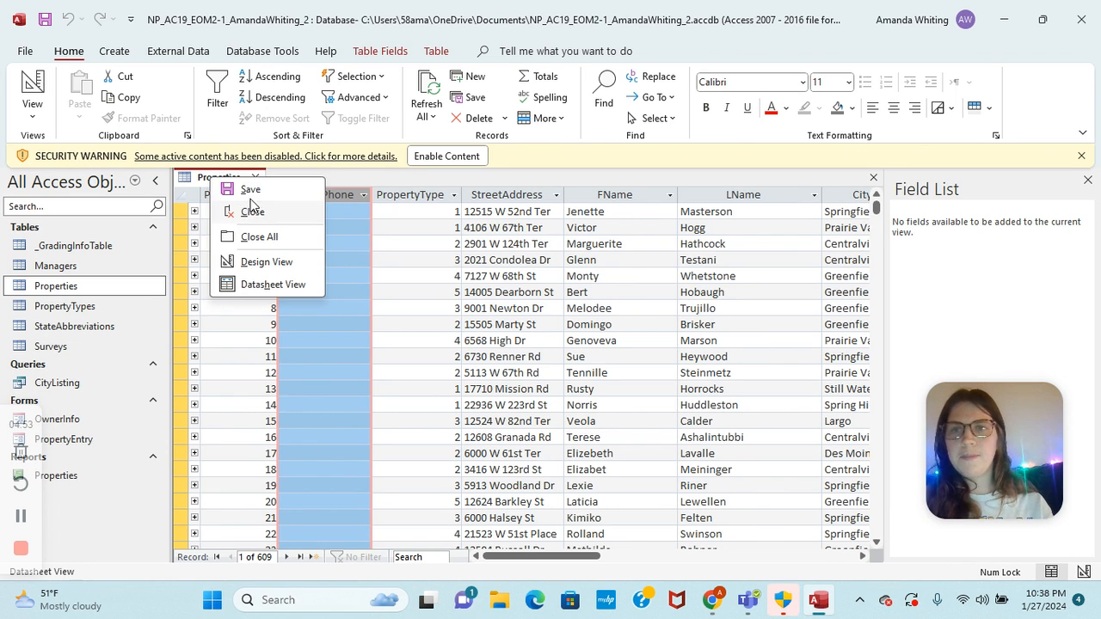
pyautogui.click(250, 190)
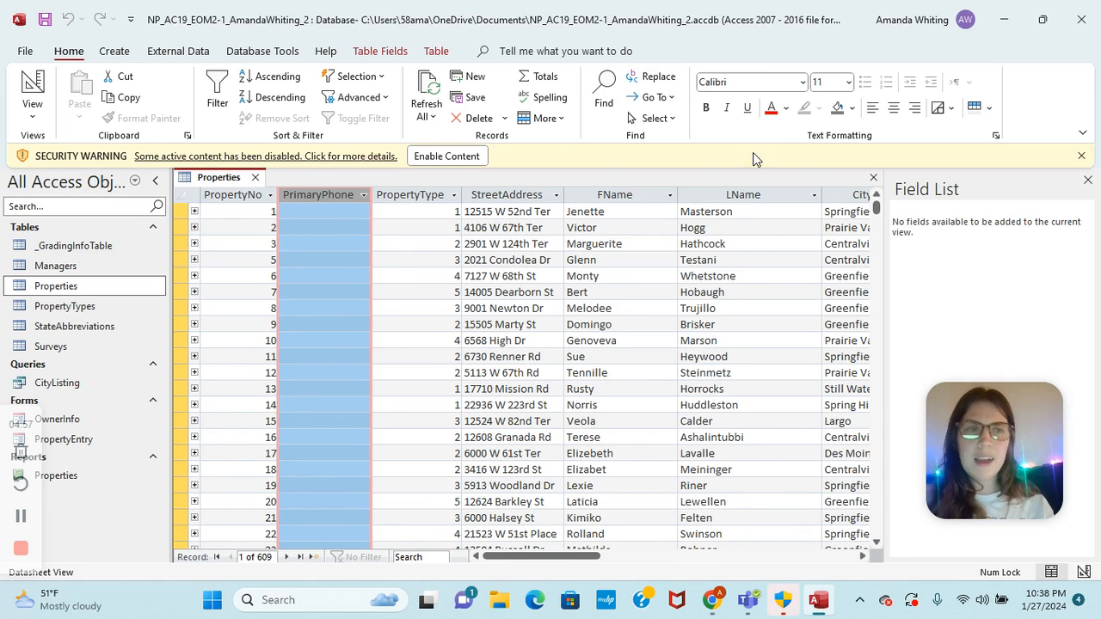
pyautogui.click(1081, 157)
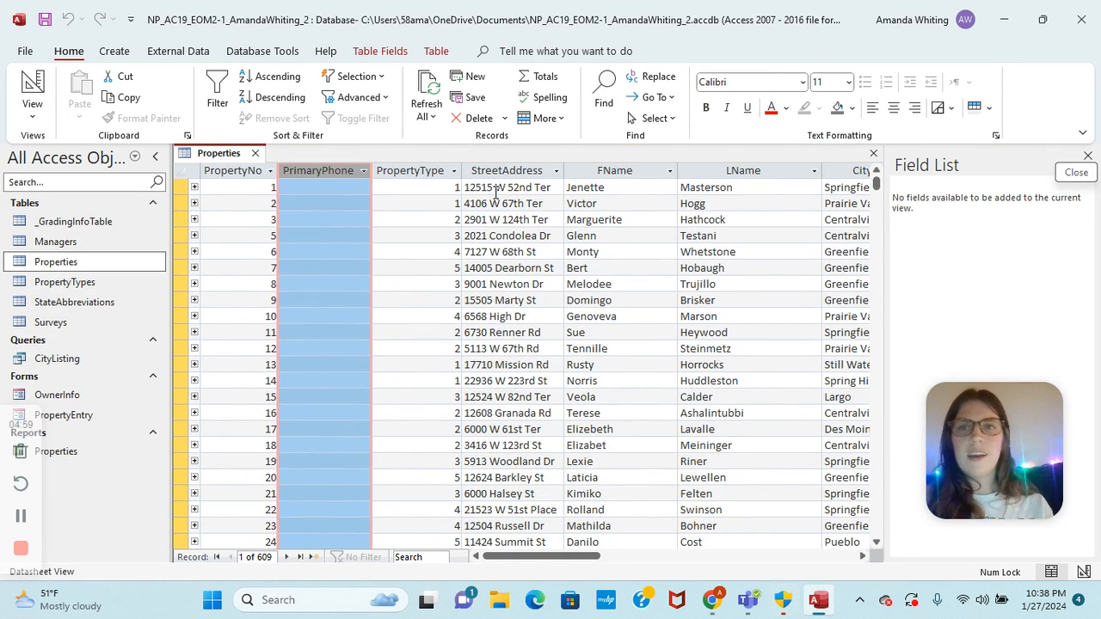
pyautogui.rightClick(215, 159)
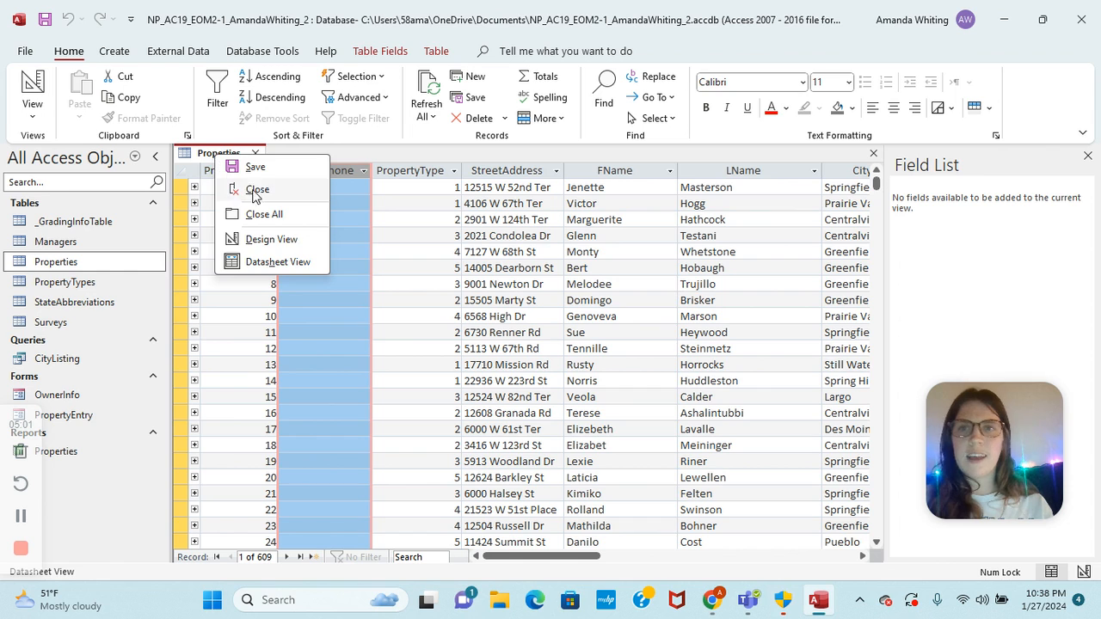
pyautogui.click(248, 166)
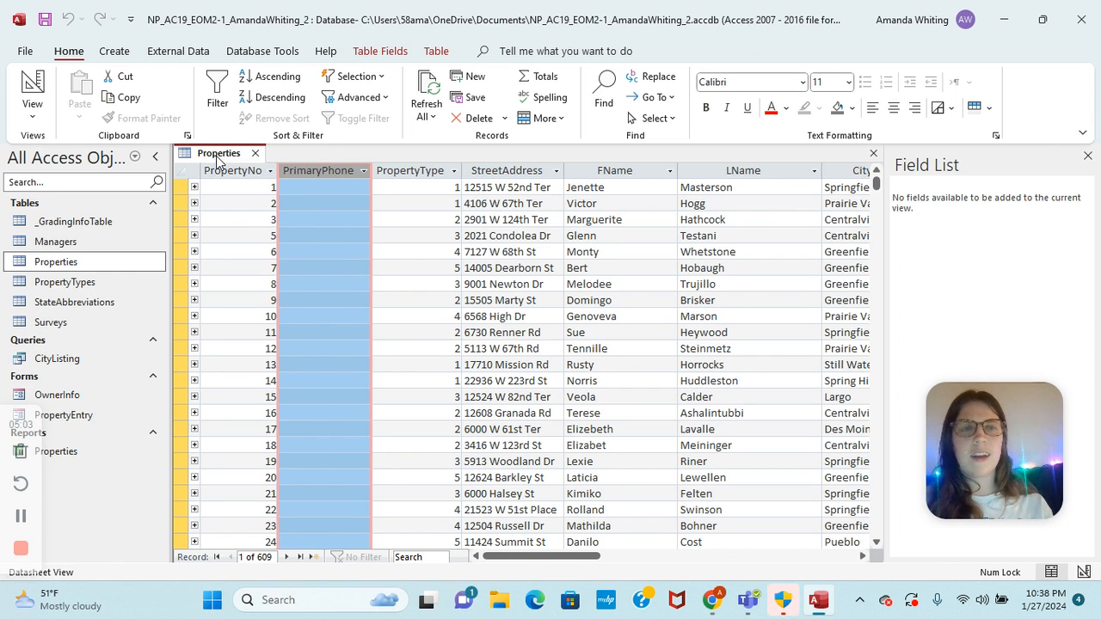
pyautogui.rightClick(217, 161)
pyautogui.click(247, 192)
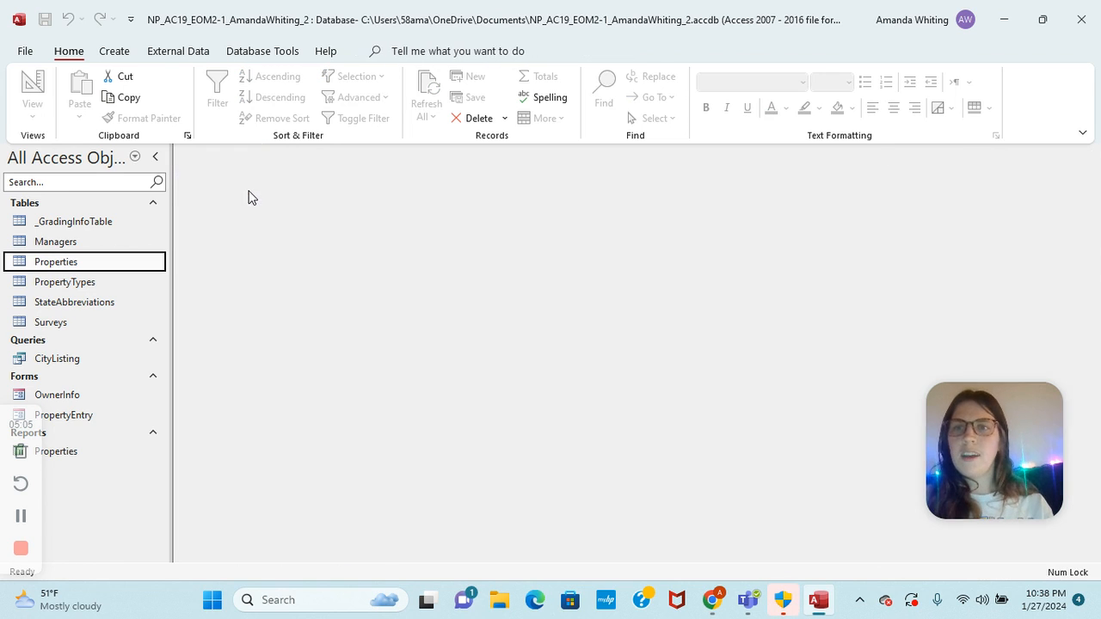
pyautogui.click(19, 519)
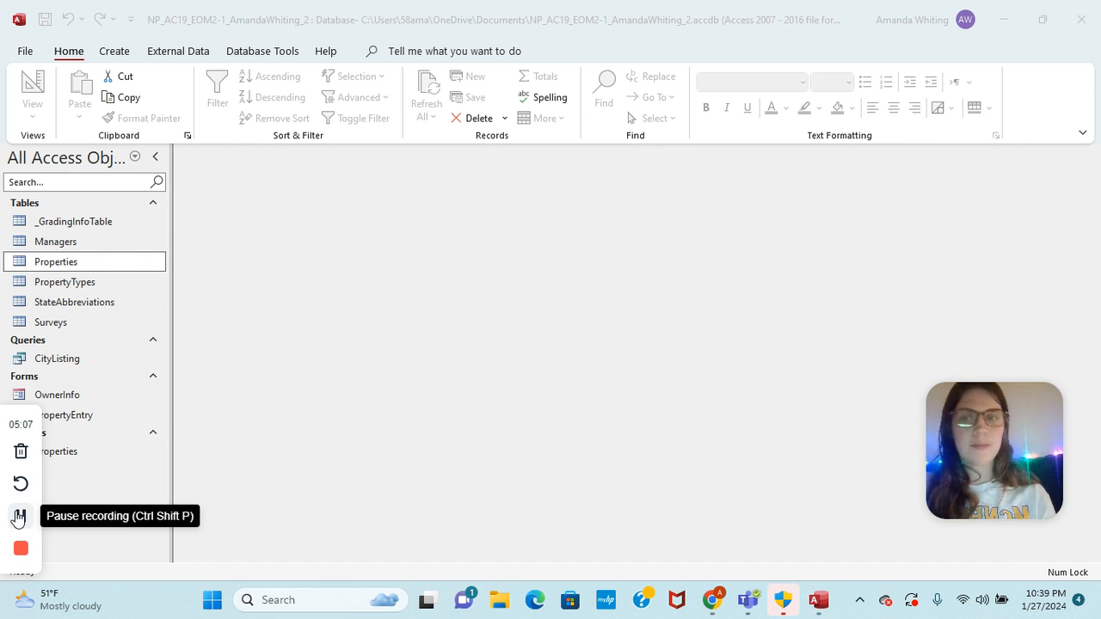
# - Open the Managers table and permanently delete its DateOfBirth field
pyautogui.doubleClick(54, 243)
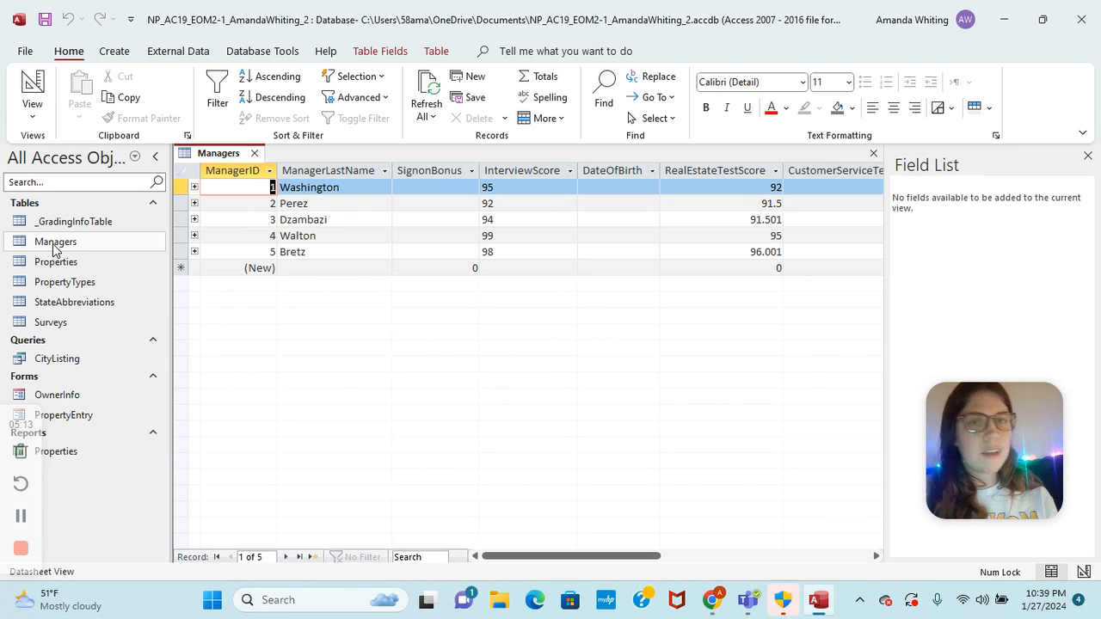
pyautogui.click(616, 170)
pyautogui.rightClick(616, 170)
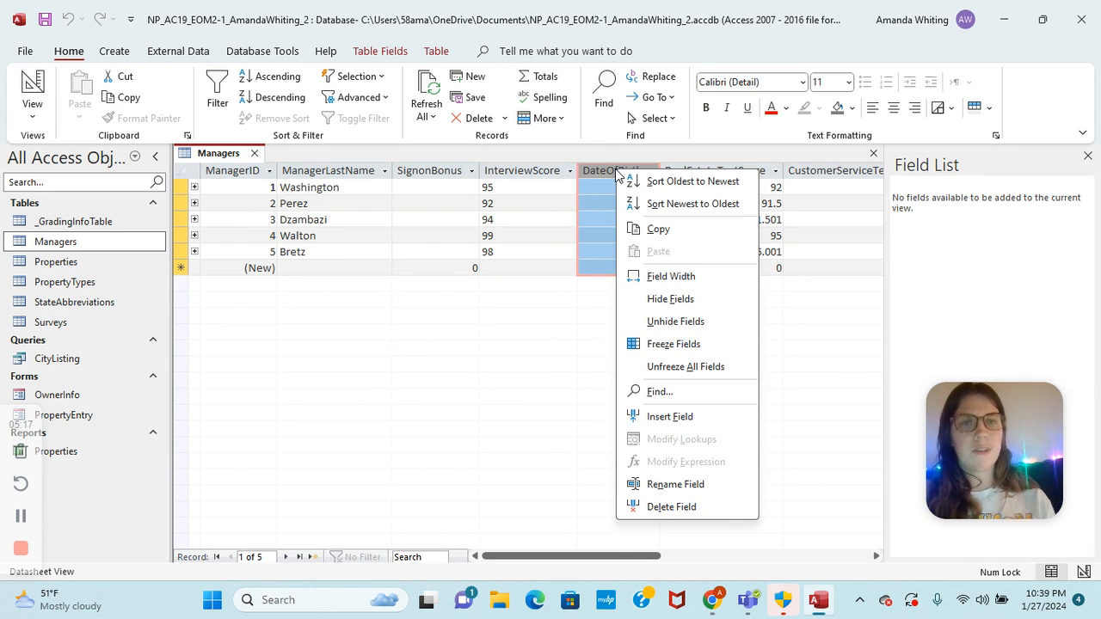
pyautogui.click(685, 508)
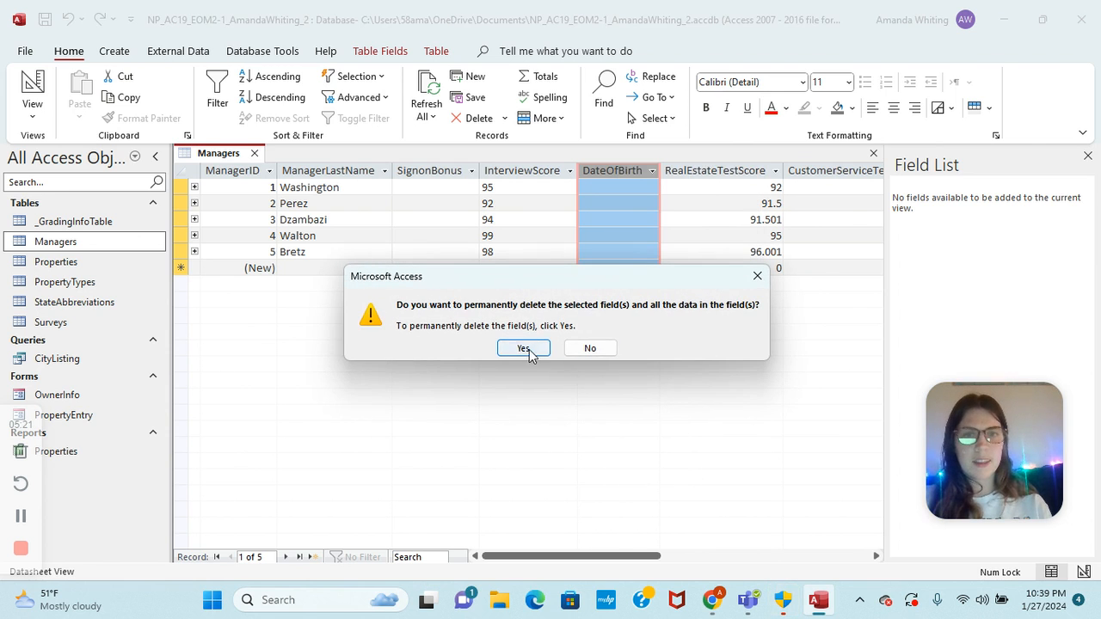
pyautogui.click(527, 348)
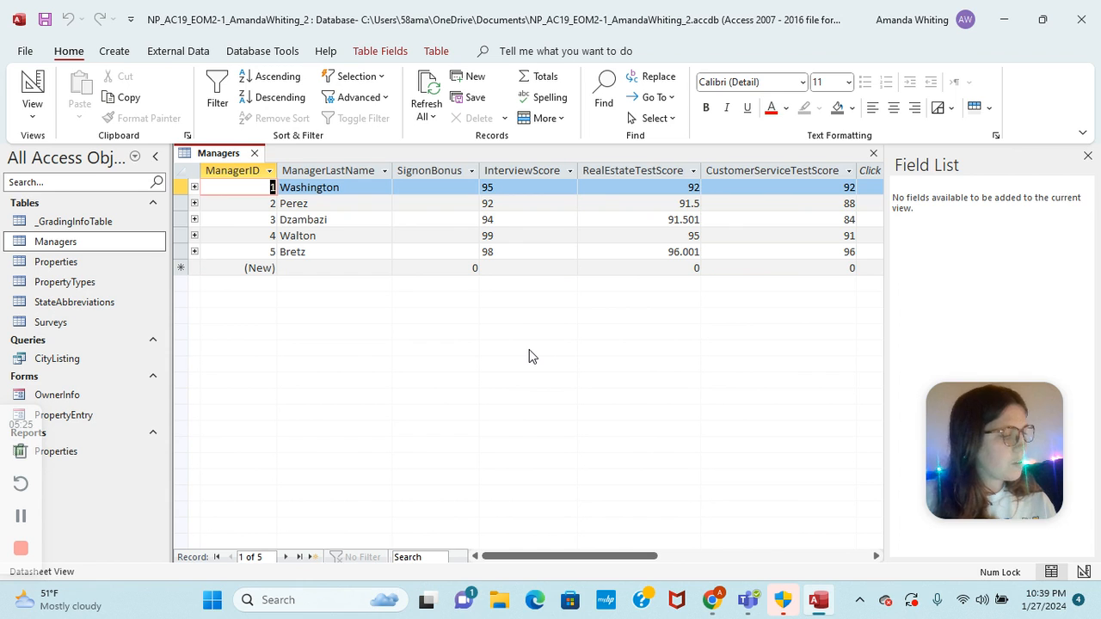
# - Change the data type of the SignonBonus field in the Managers table to Currency
pyautogui.click(431, 170)
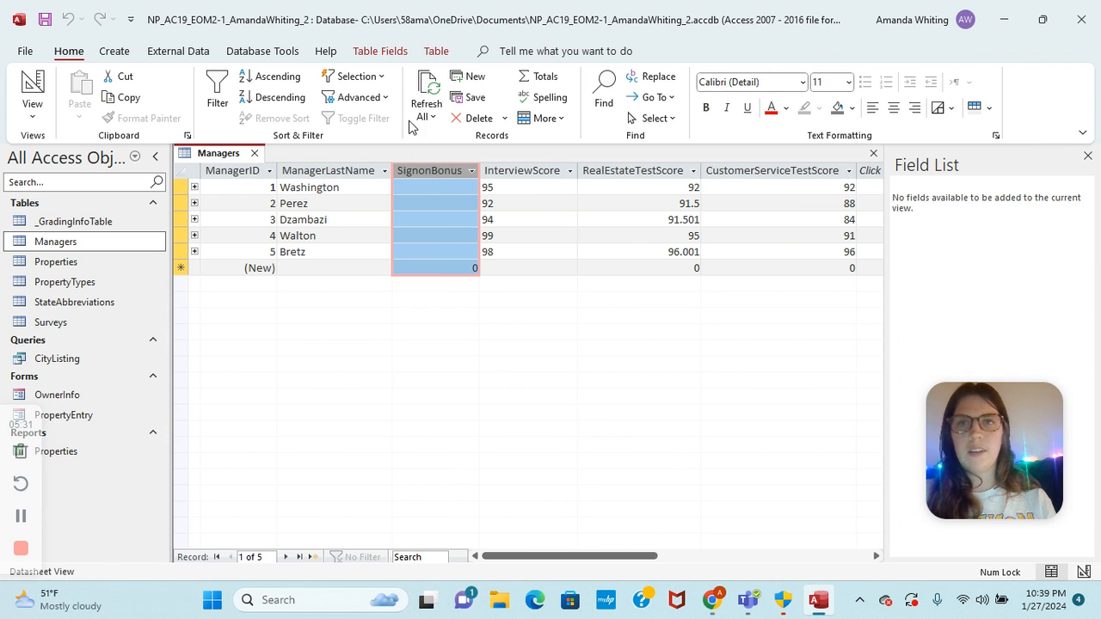
pyautogui.click(376, 55)
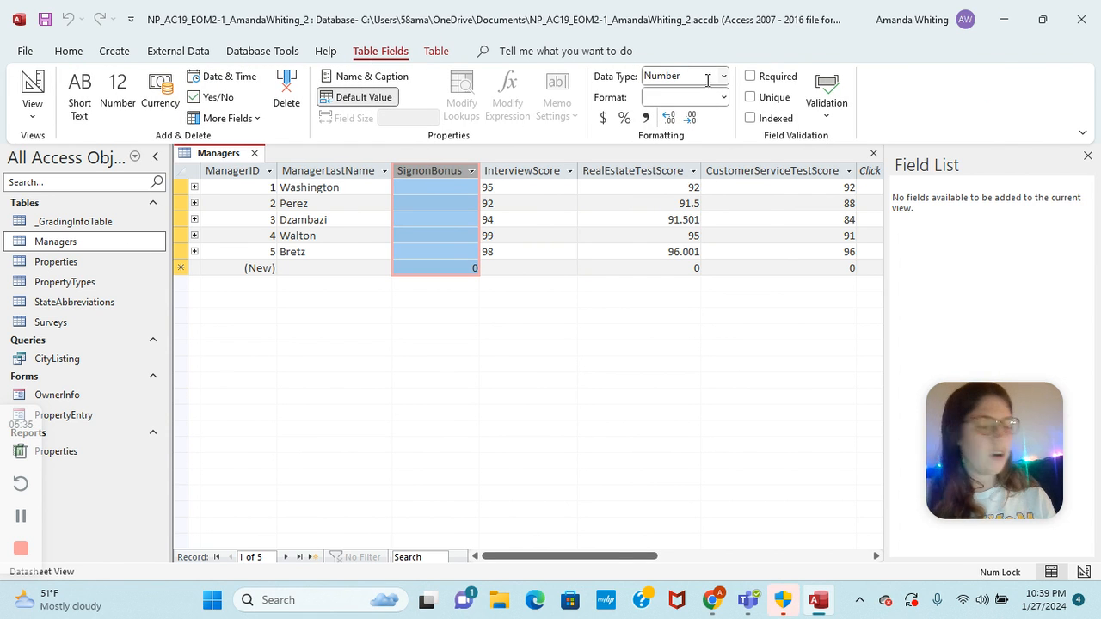
pyautogui.click(725, 77)
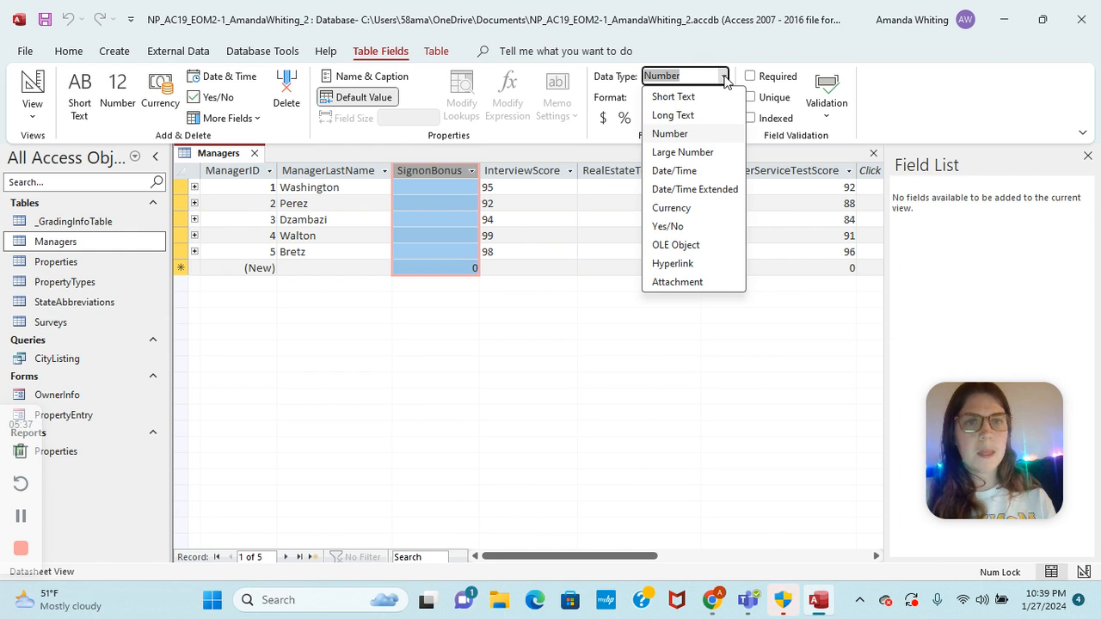
pyautogui.click(679, 209)
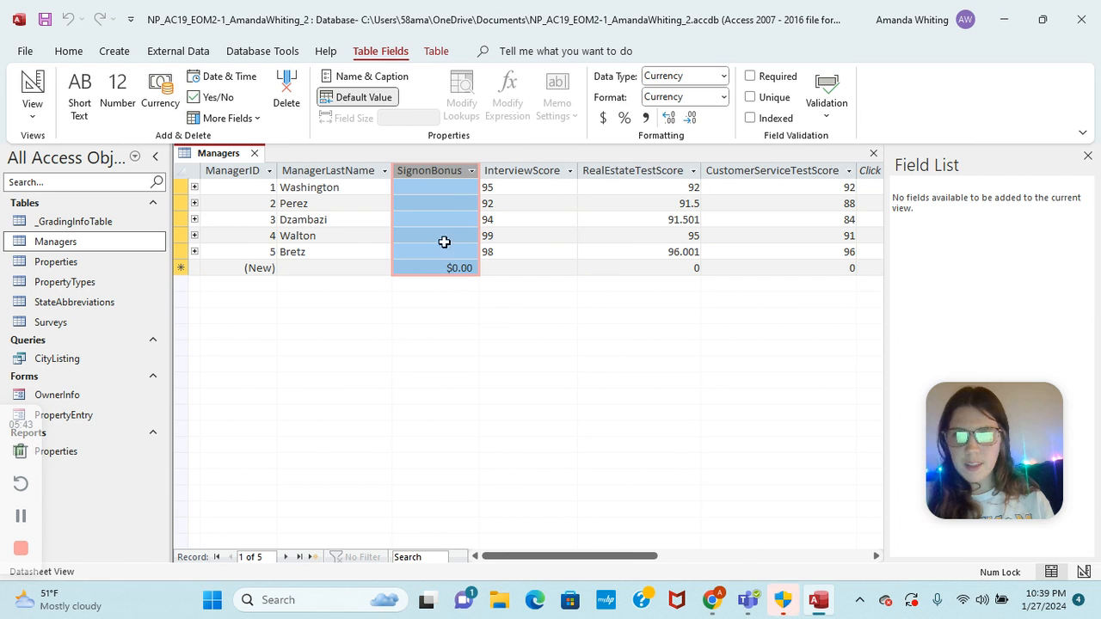
# - Set the default value of the SignonBonus field to 1000
pyautogui.click(468, 268)
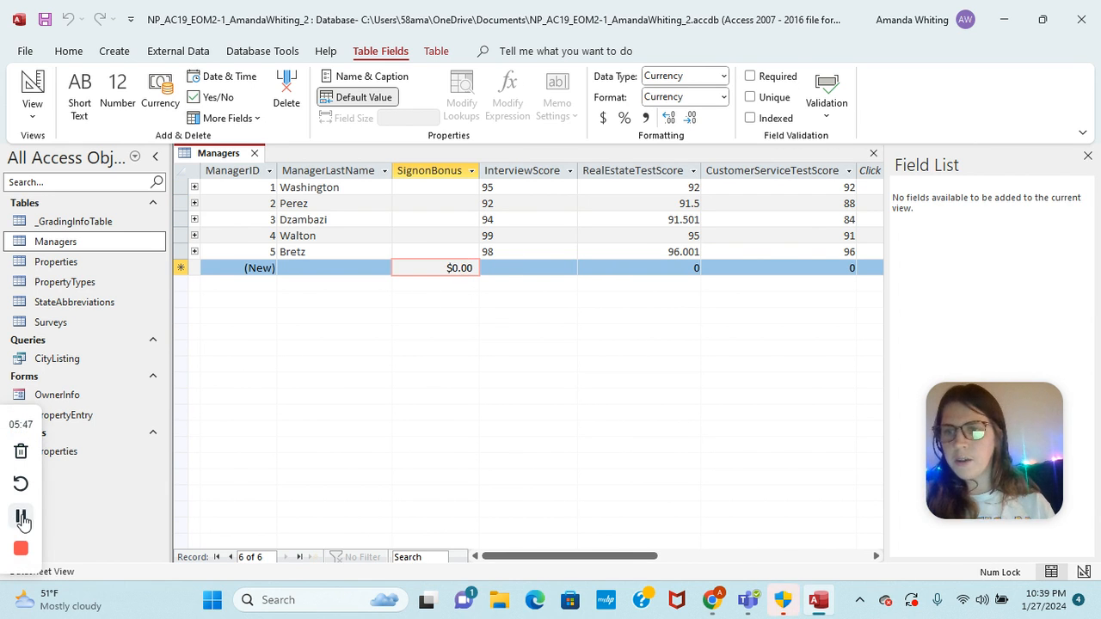
pyautogui.click(347, 99)
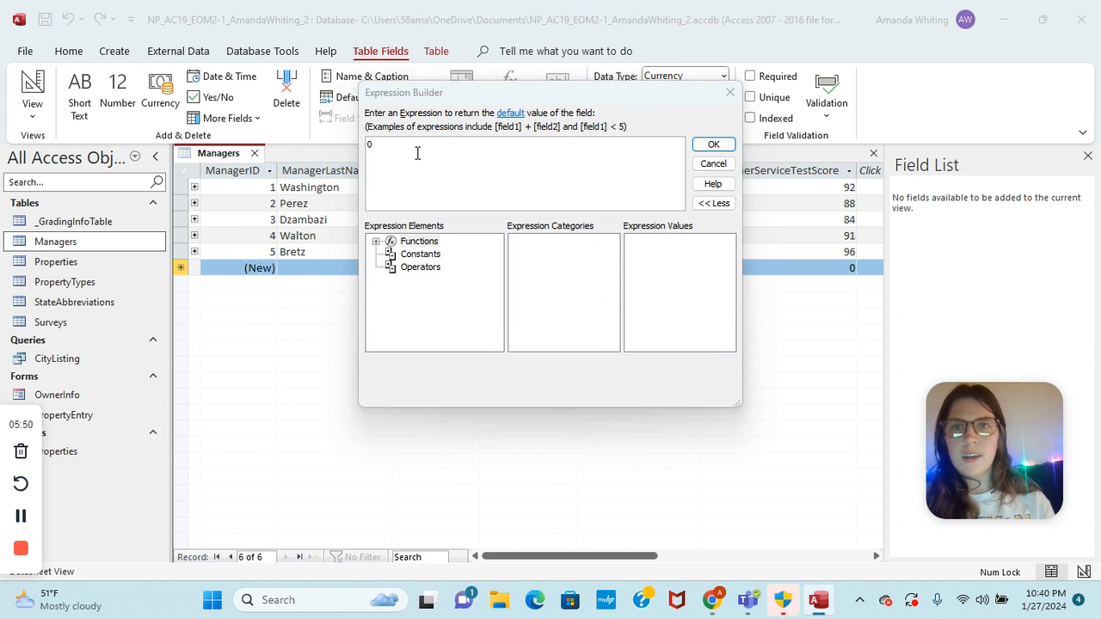
pyautogui.click(417, 153)
pyautogui.press('BackSpace')
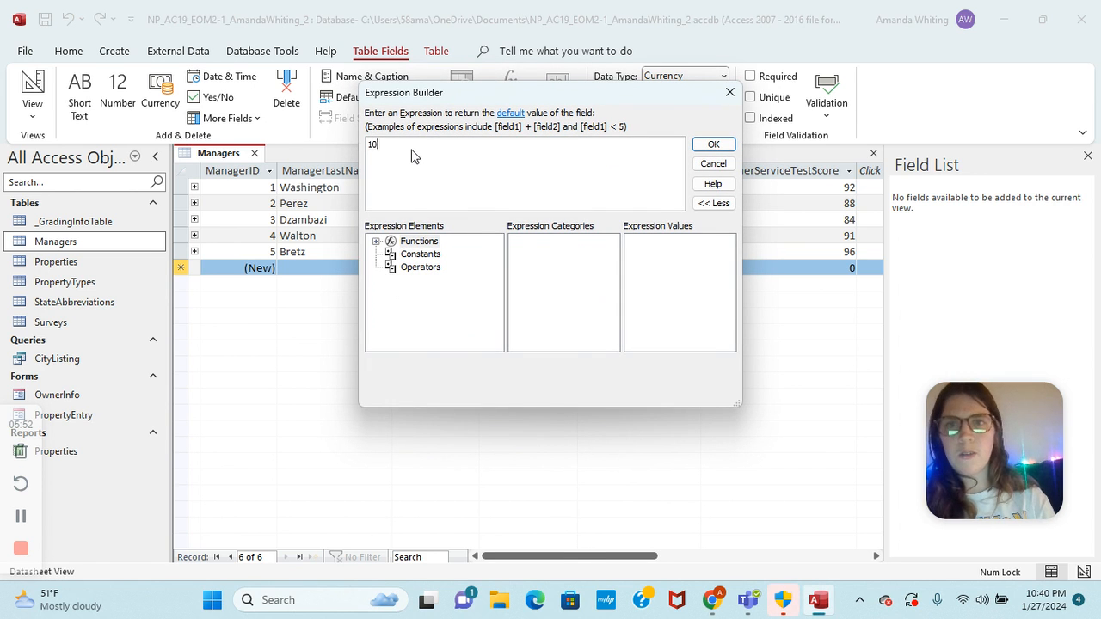
pyautogui.click(713, 143)
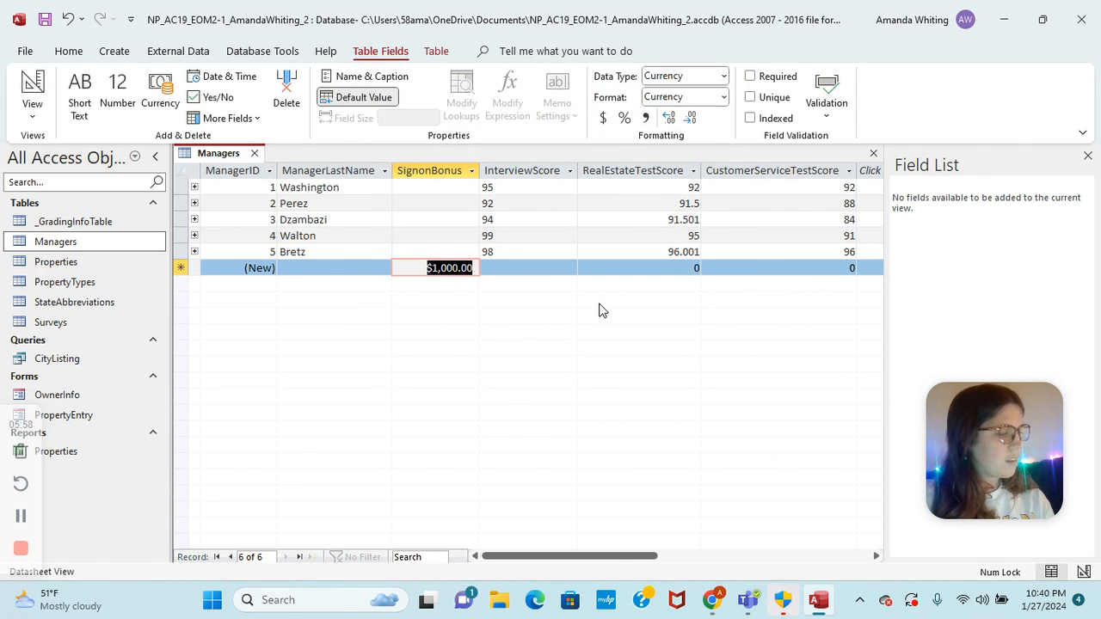
# - Change the data type of the InterviewScore field in the Managers table to Number and accept the possible data loss
pyautogui.click(532, 169)
pyautogui.rightClick(536, 171)
pyautogui.click(516, 175)
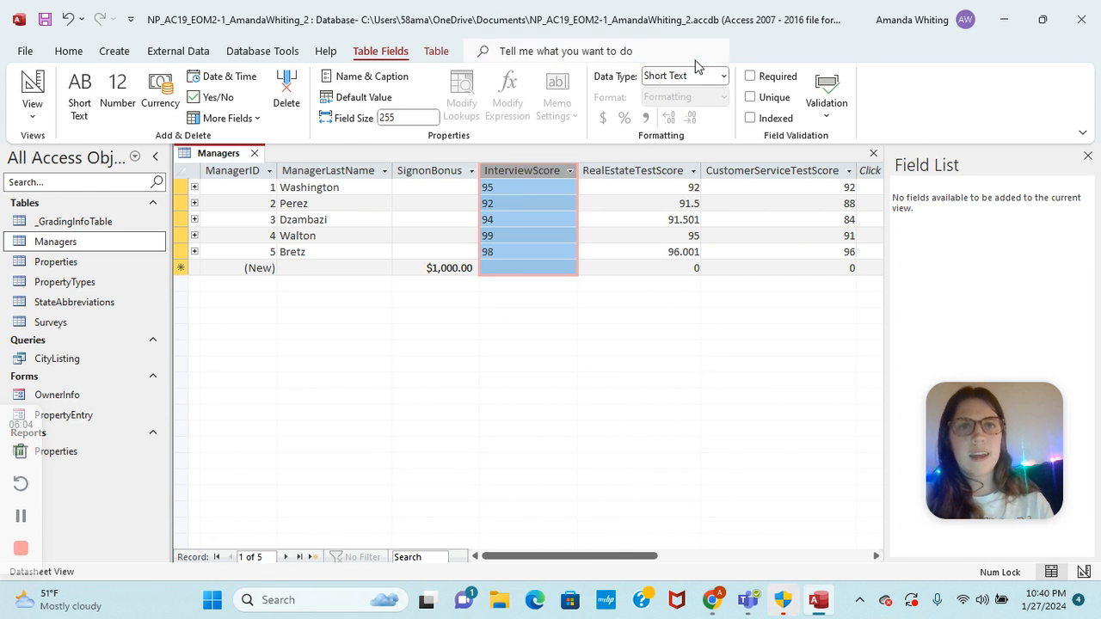
pyautogui.click(724, 78)
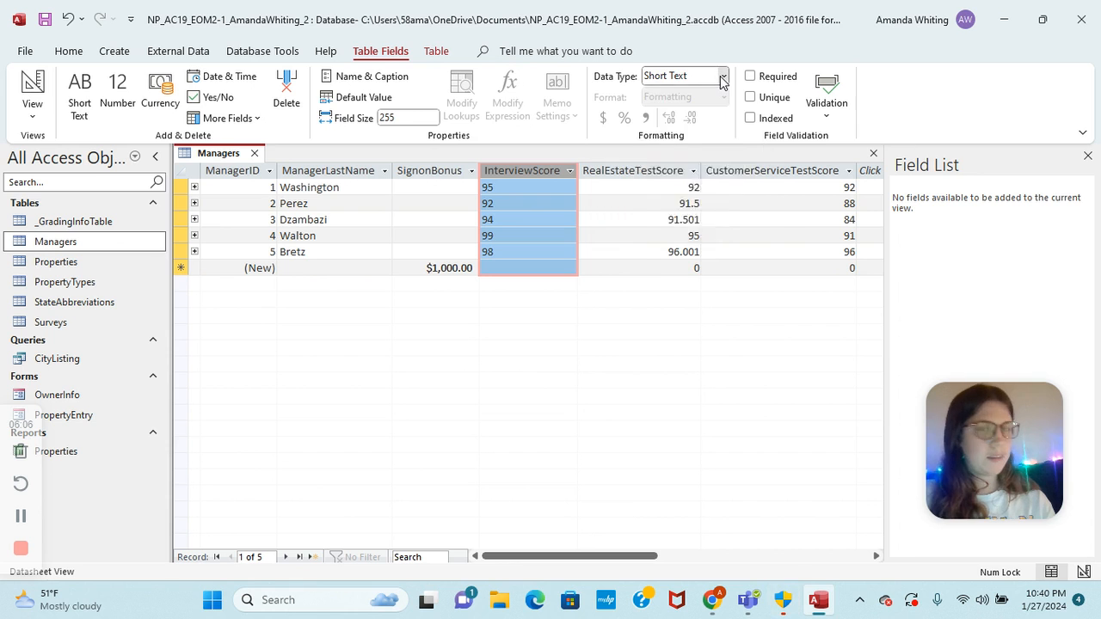
pyautogui.click(684, 136)
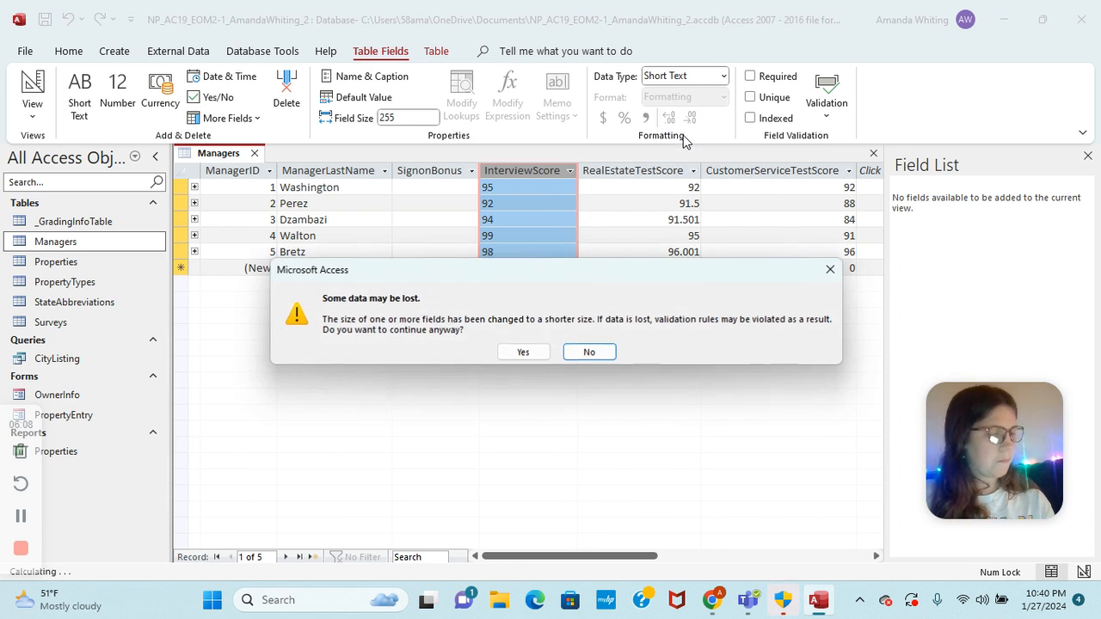
pyautogui.click(519, 353)
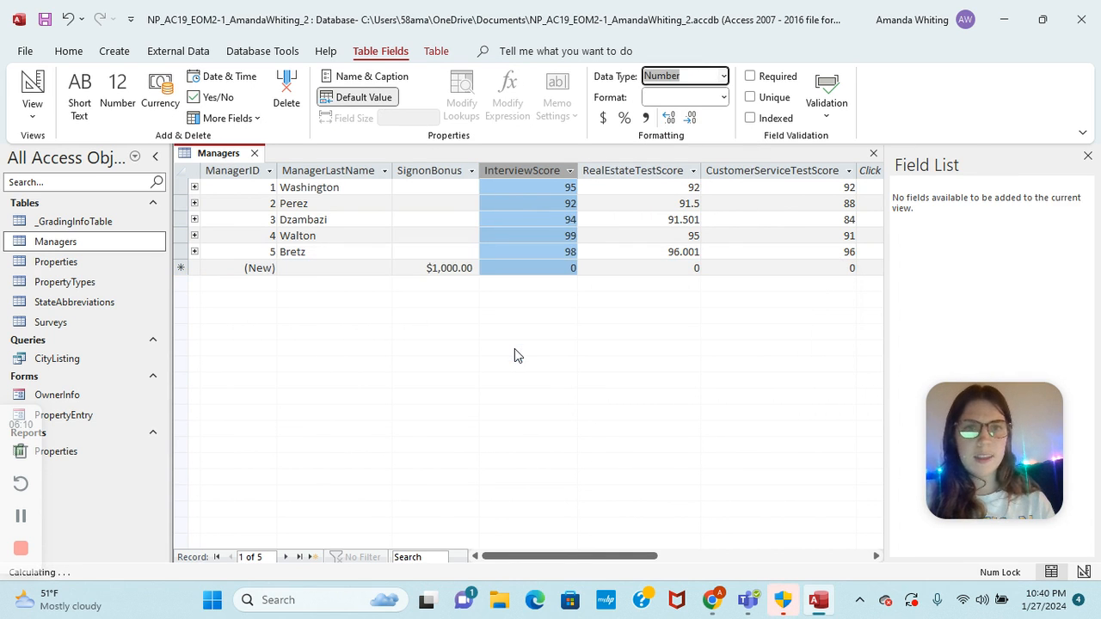
# - Format the RealEstateTestScore and CustomerServiceTestScore fields to display one decimal place
pyautogui.click(632, 172)
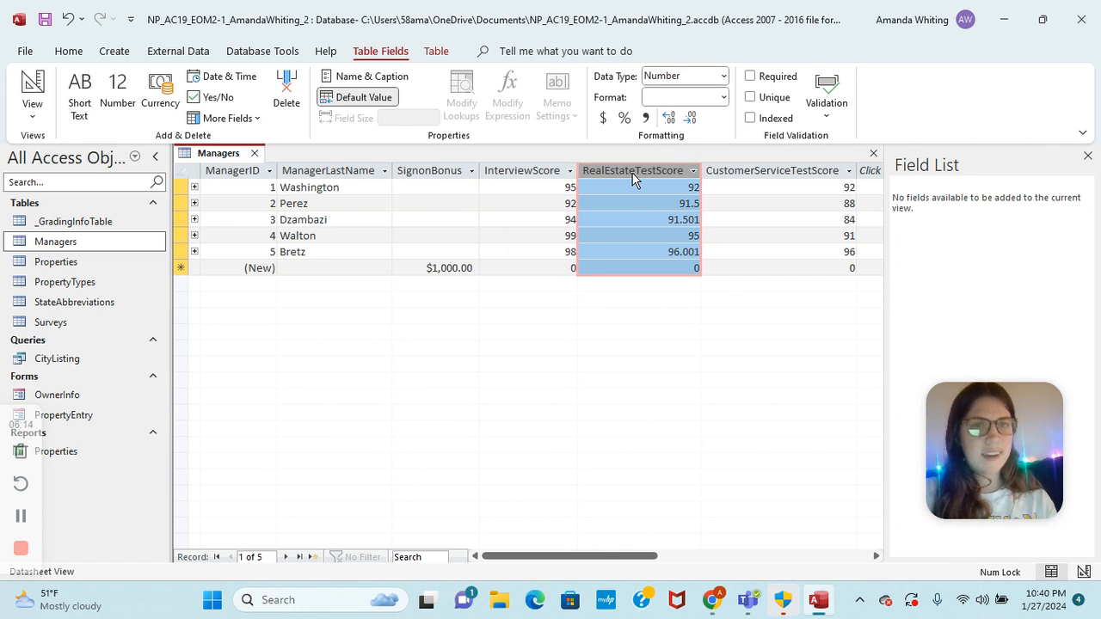
pyautogui.click(691, 121)
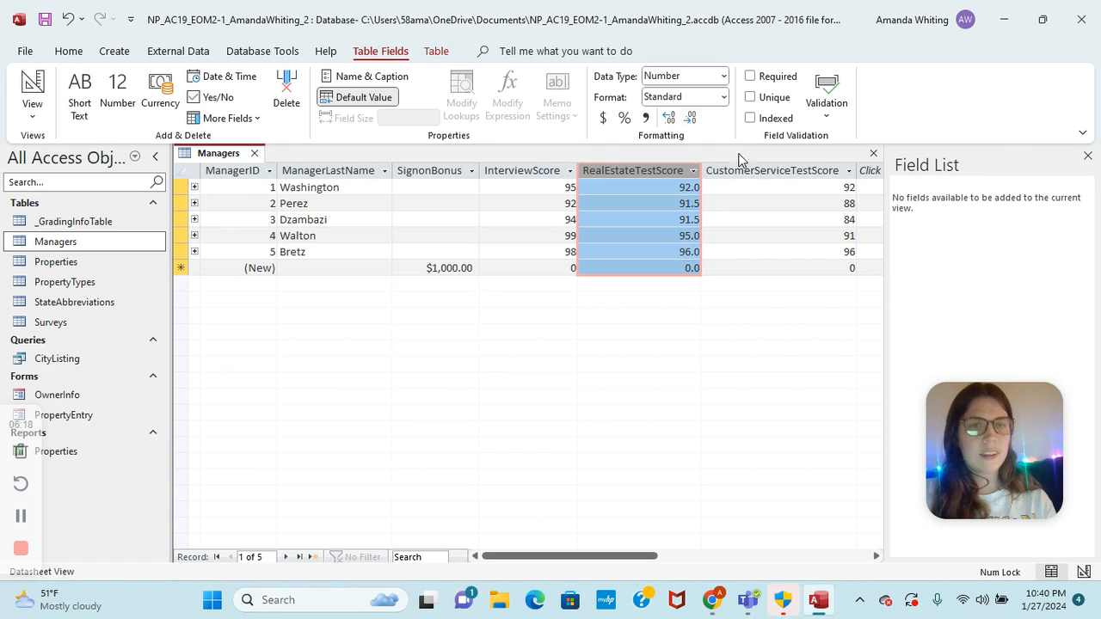
pyautogui.click(778, 174)
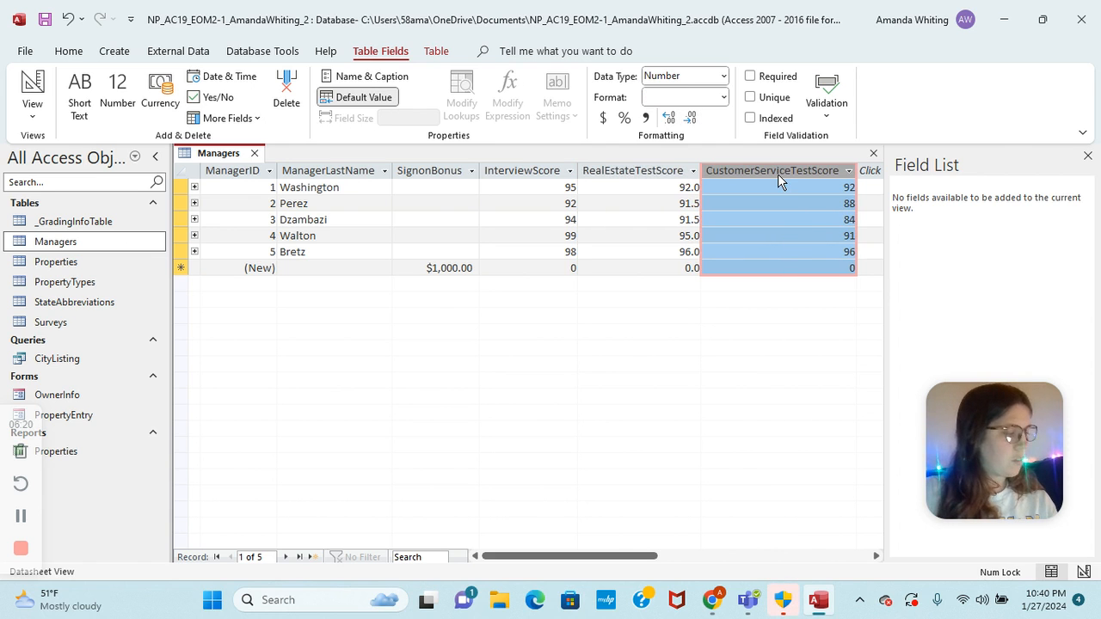
pyautogui.click(669, 119)
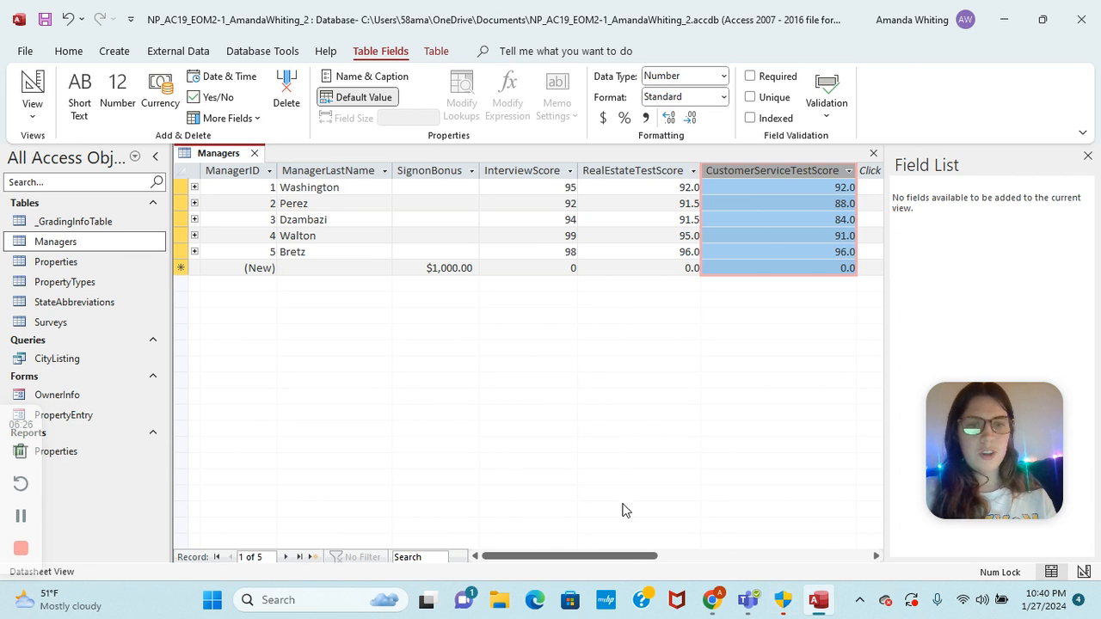
# - Add a new Number field named OverallScore after the CustomerServiceTestScore field
pyautogui.moveTo(630, 560); pyautogui.dragTo(673, 557)
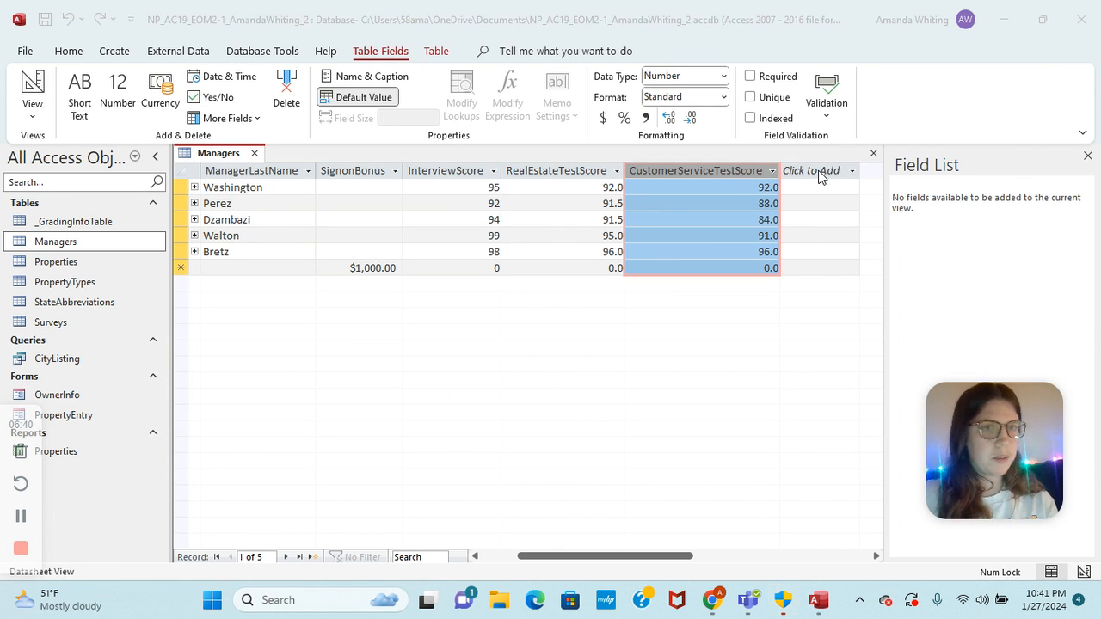
pyautogui.click(820, 173)
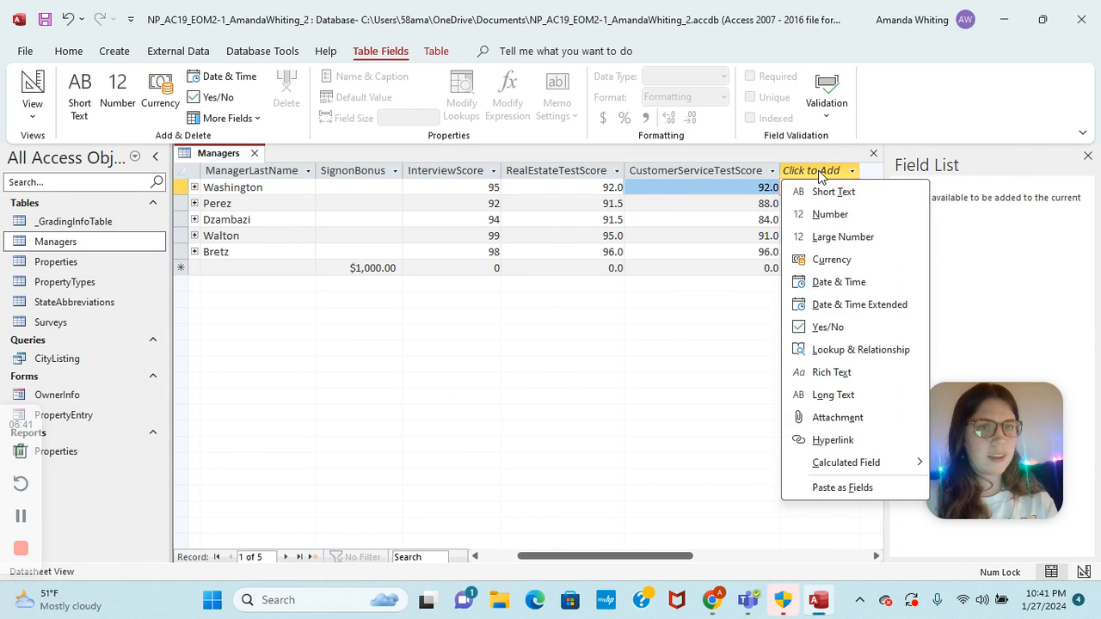
pyautogui.click(831, 215)
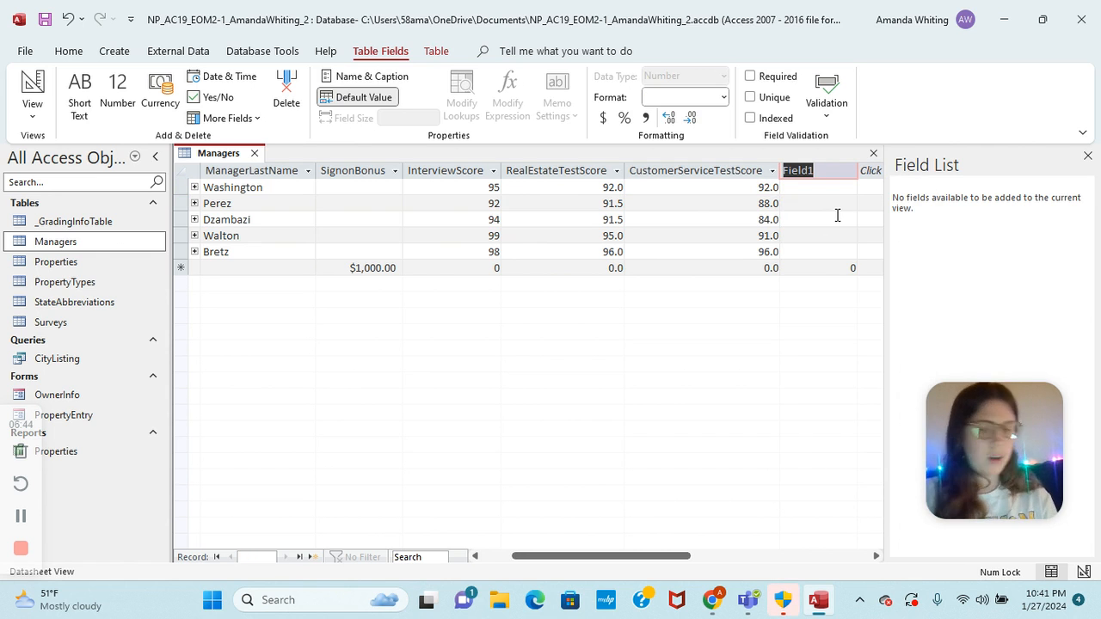
pyautogui.write('OverallScore')
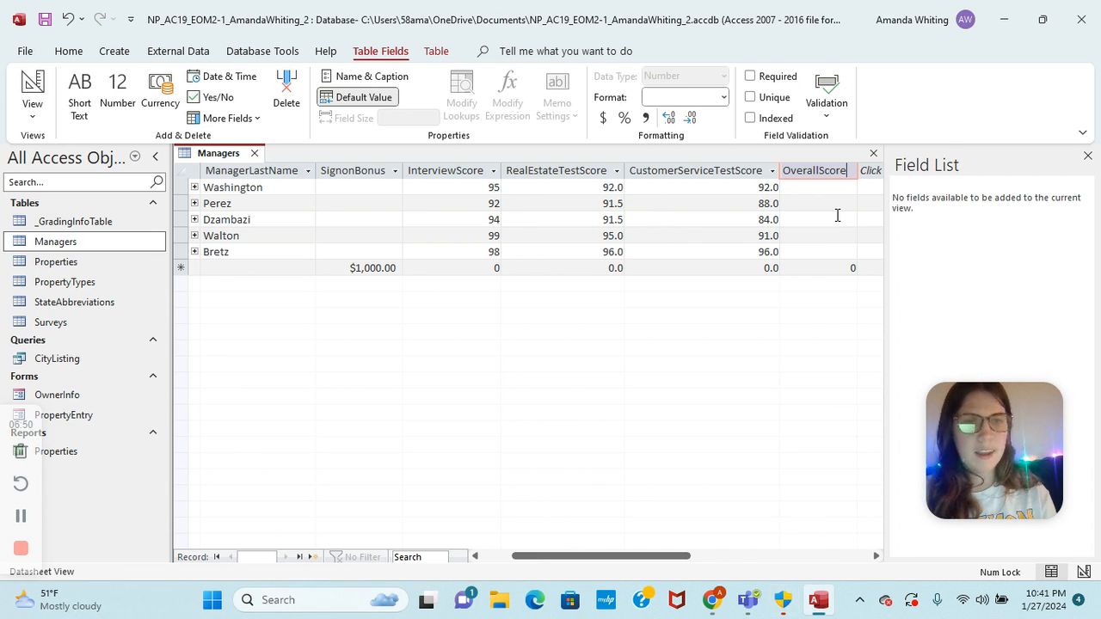
pyautogui.press('Tab')
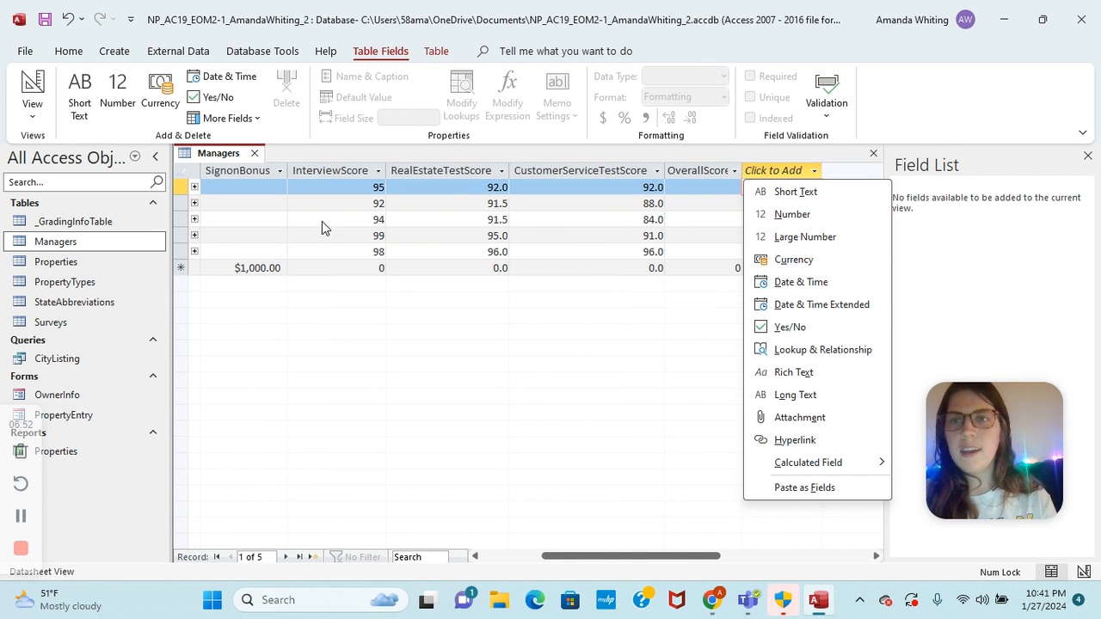
# - Save the changes to the Managers table and close it
pyautogui.rightClick(220, 153)
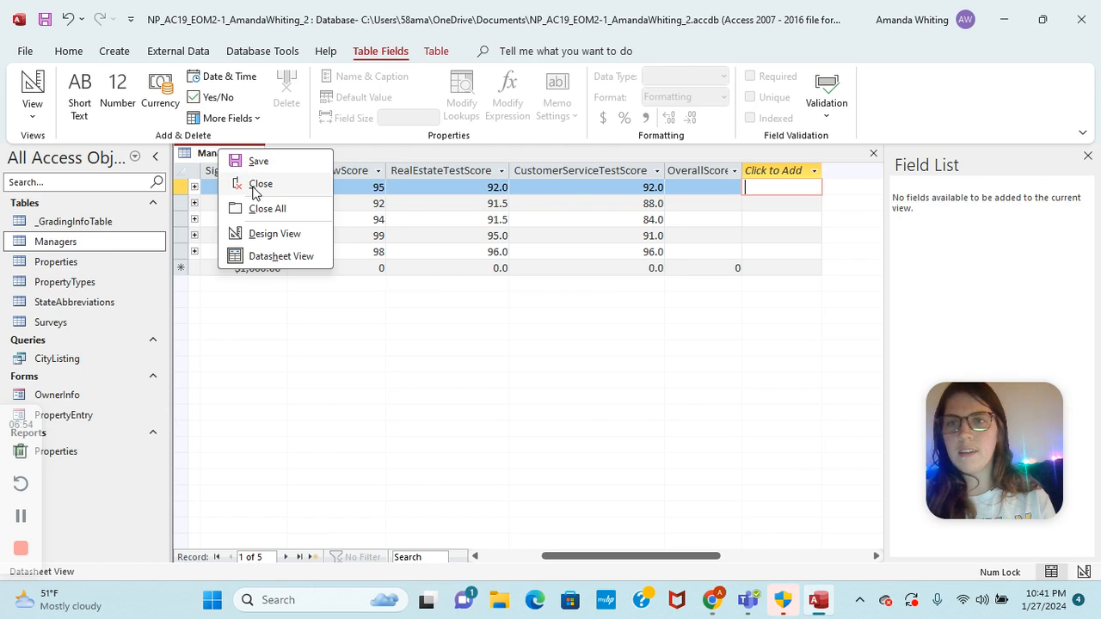
pyautogui.click(256, 163)
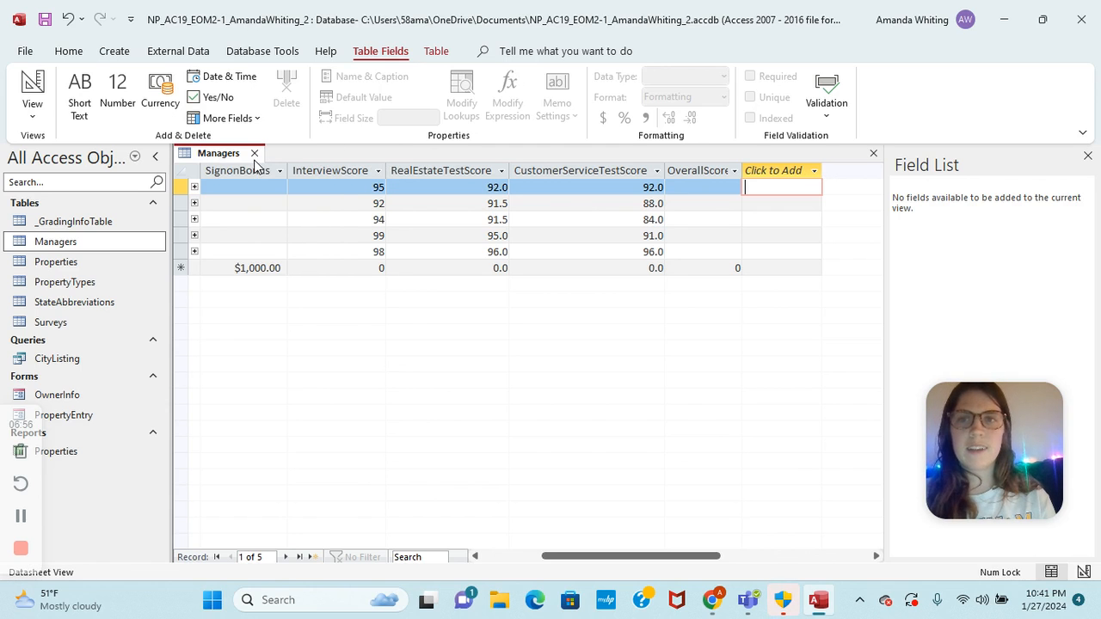
pyautogui.rightClick(222, 154)
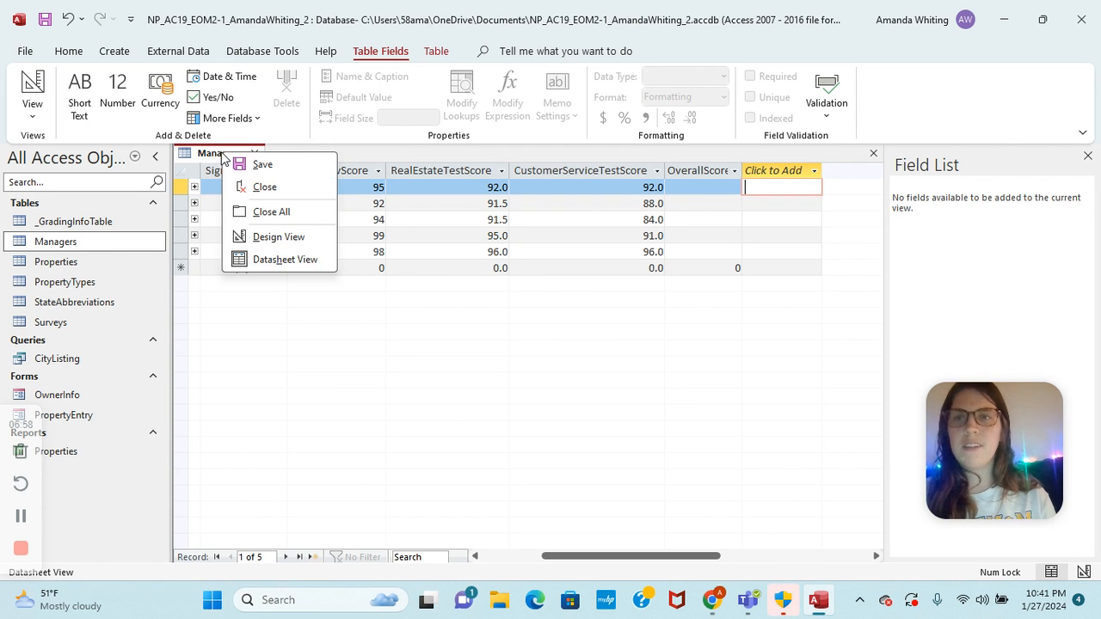
pyautogui.click(258, 187)
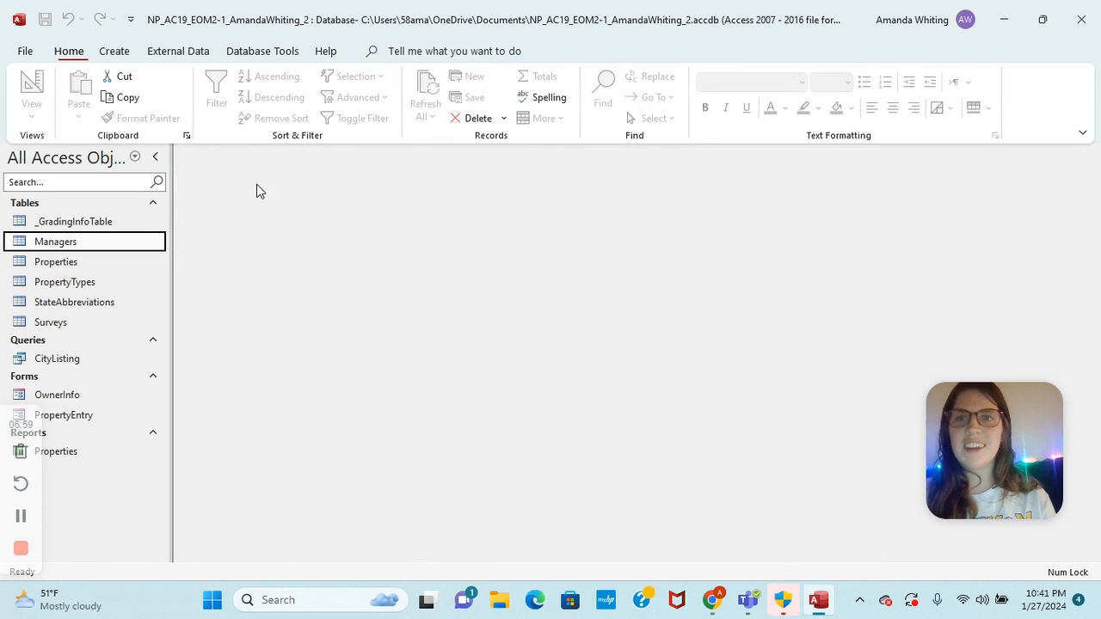
# - Open the PropertyTypes table, try to rename it while it is open, and close it
pyautogui.click(75, 285)
pyautogui.doubleClick(74, 284)
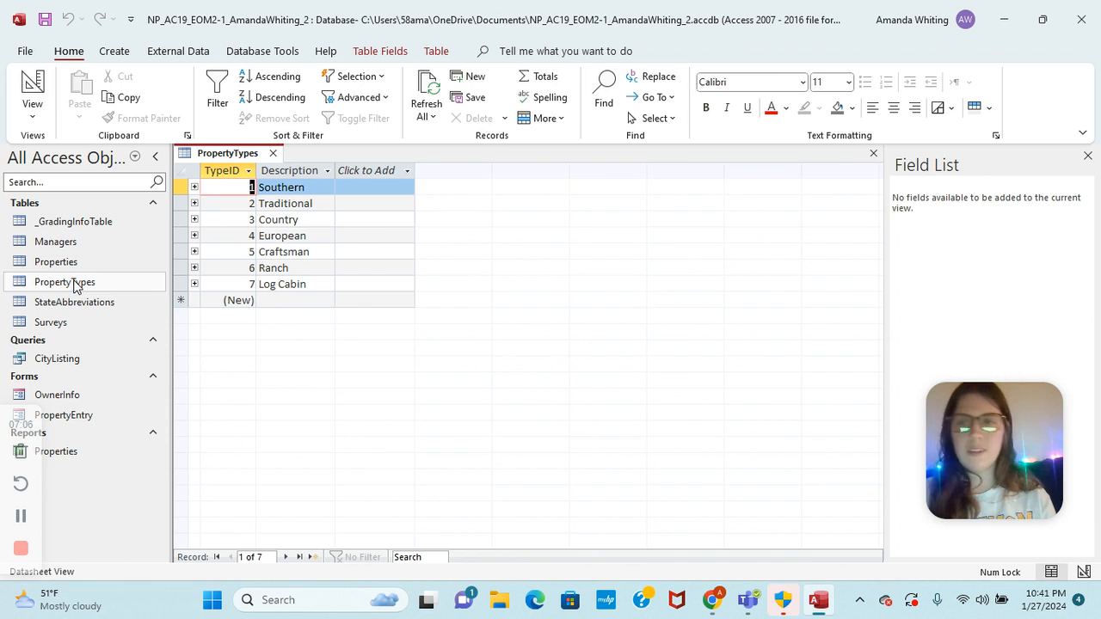
pyautogui.rightClick(74, 285)
pyautogui.moveTo(77, 286)
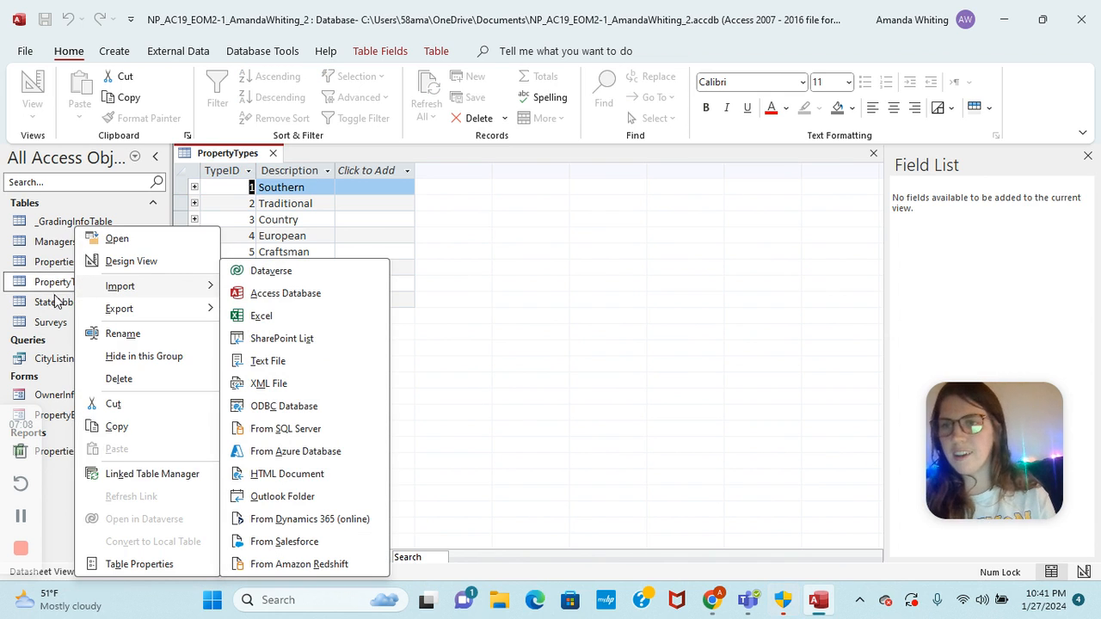
pyautogui.click(134, 335)
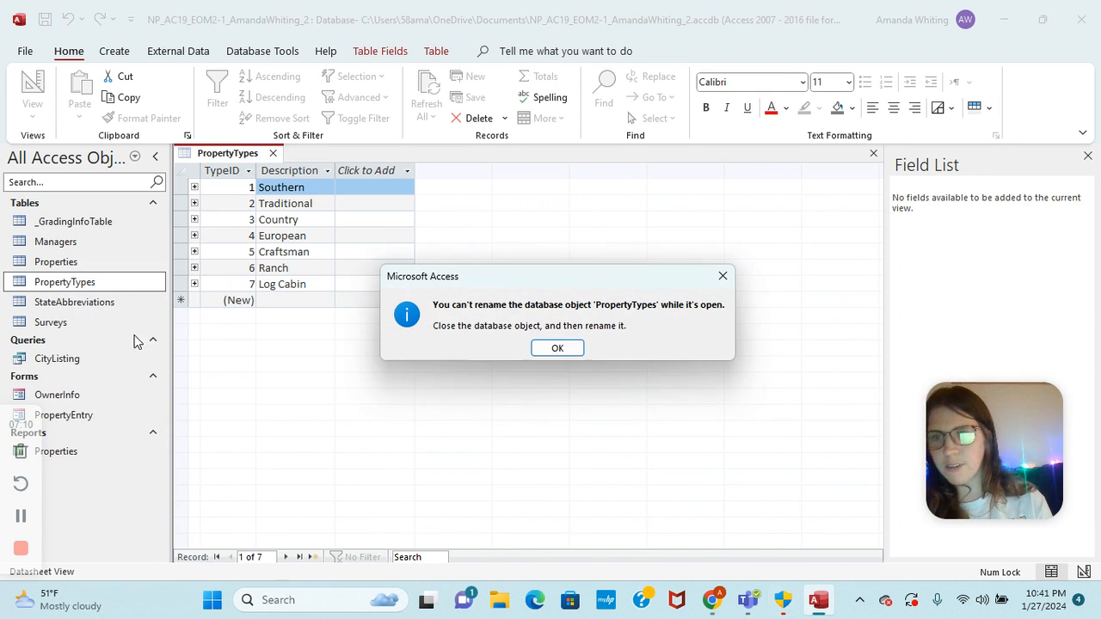
pyautogui.click(557, 349)
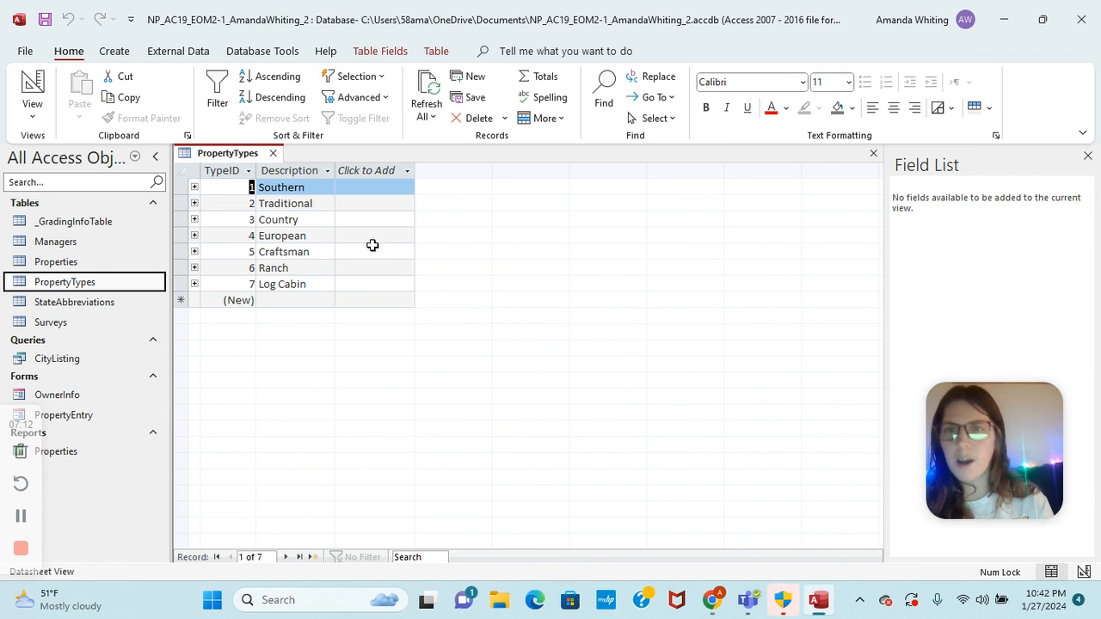
pyautogui.rightClick(229, 157)
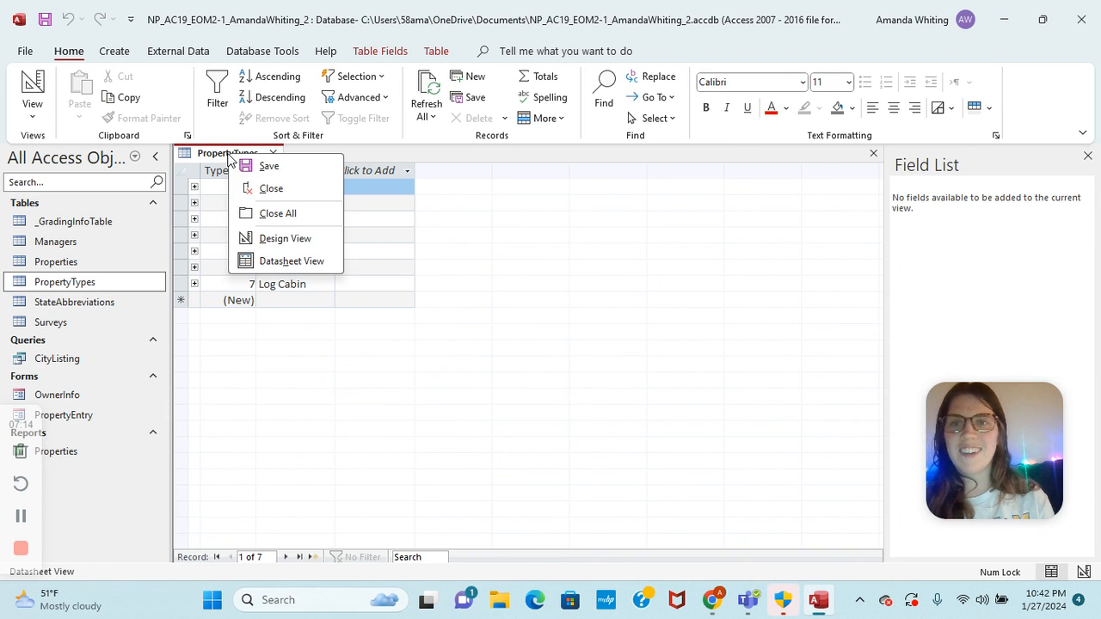
pyautogui.click(270, 191)
# - Rename the PropertyTypes table as HomeStyles
pyautogui.rightClick(84, 289)
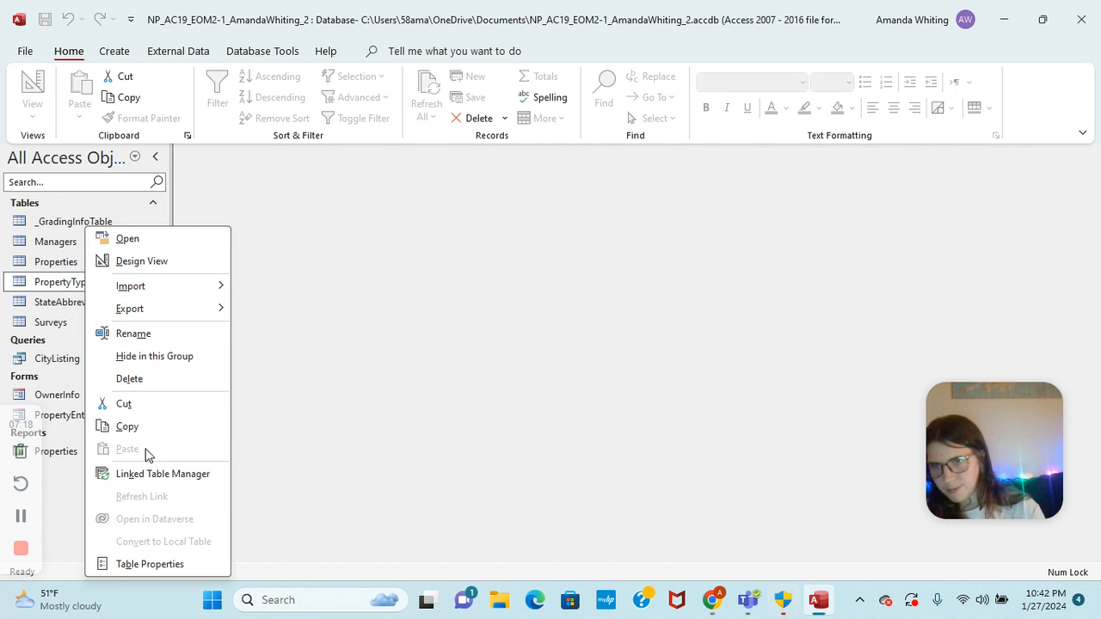
pyautogui.click(147, 333)
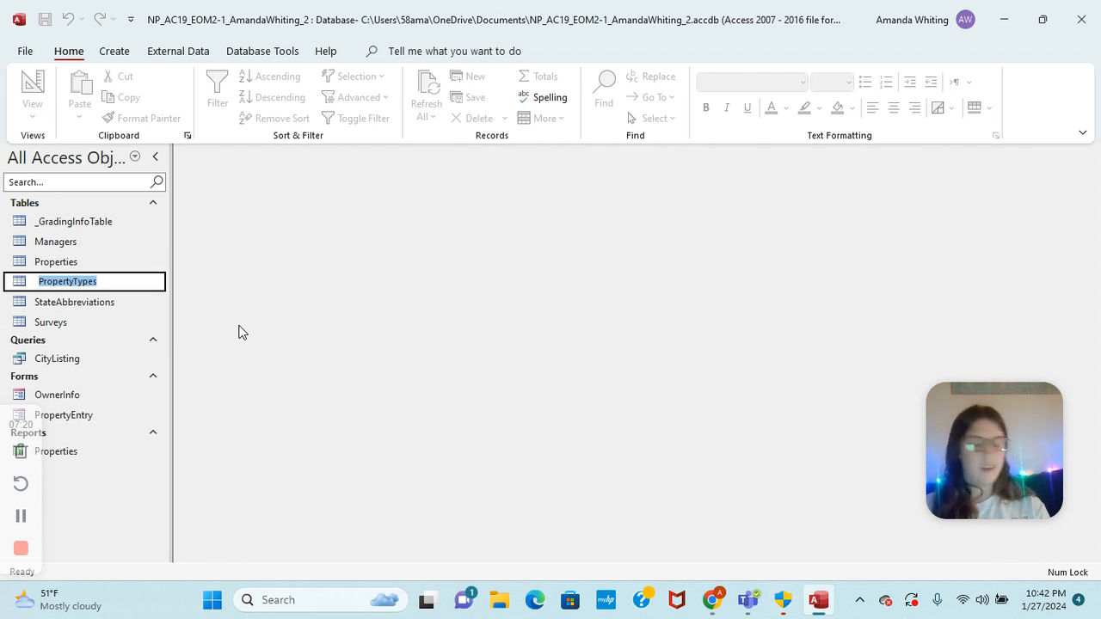
pyautogui.write('HomeStyles')
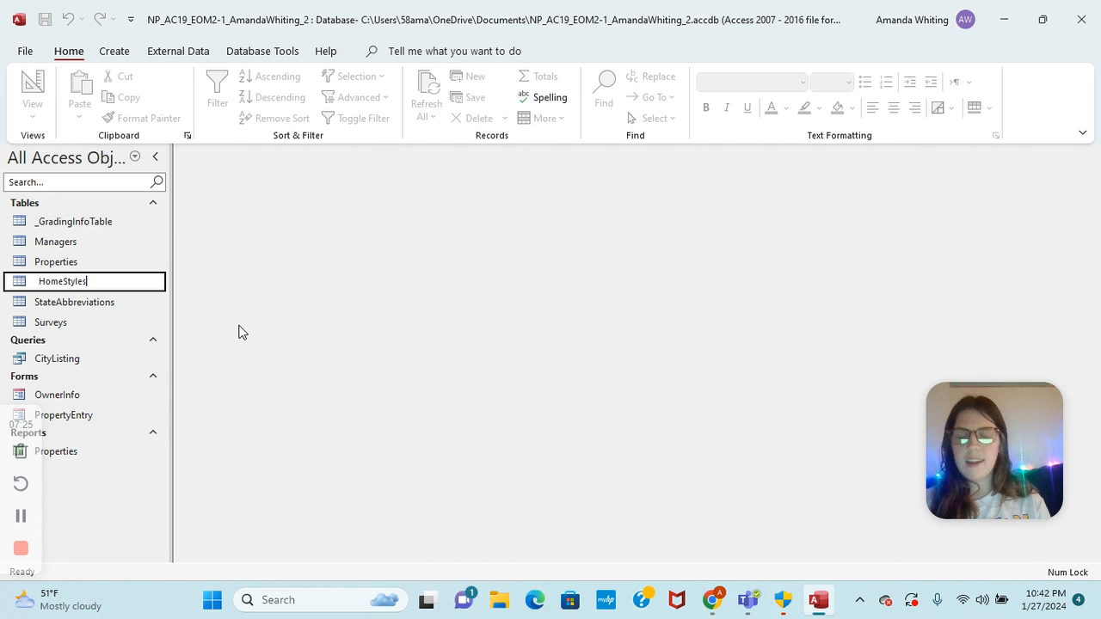
pyautogui.press('Return')
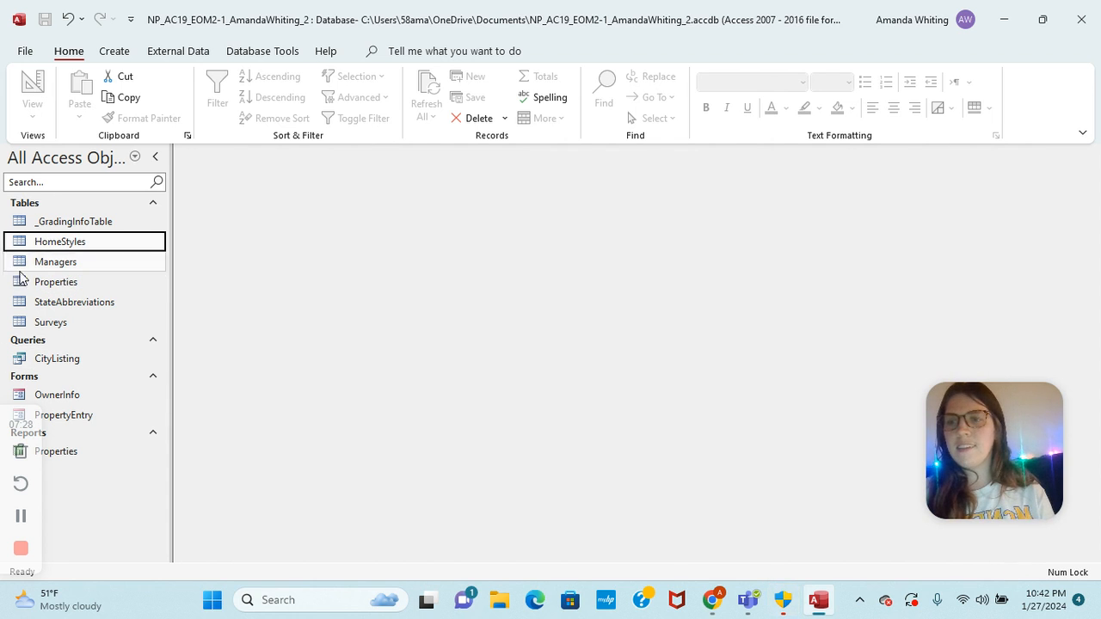
# - Open the Save As options for the database
pyautogui.click(26, 51)
pyautogui.click(48, 267)
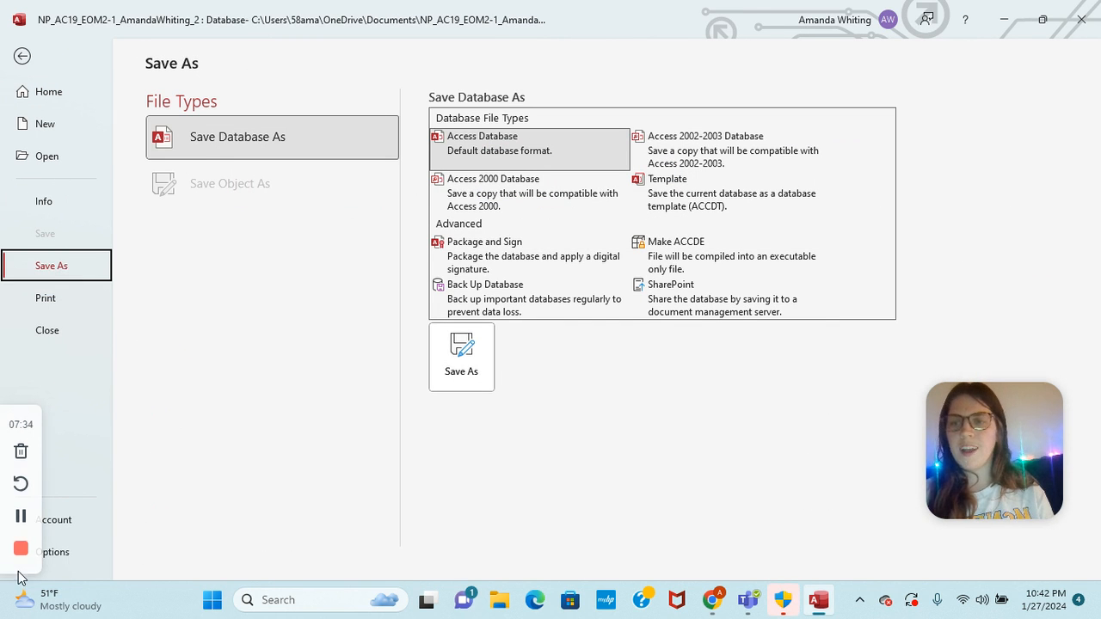
pyautogui.click(22, 518)
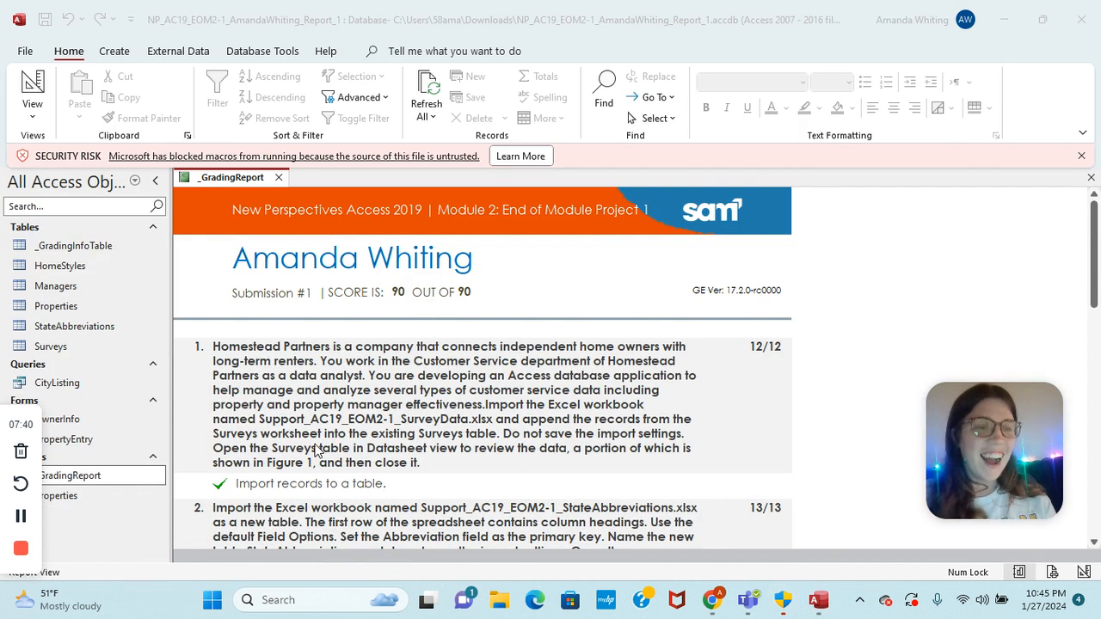